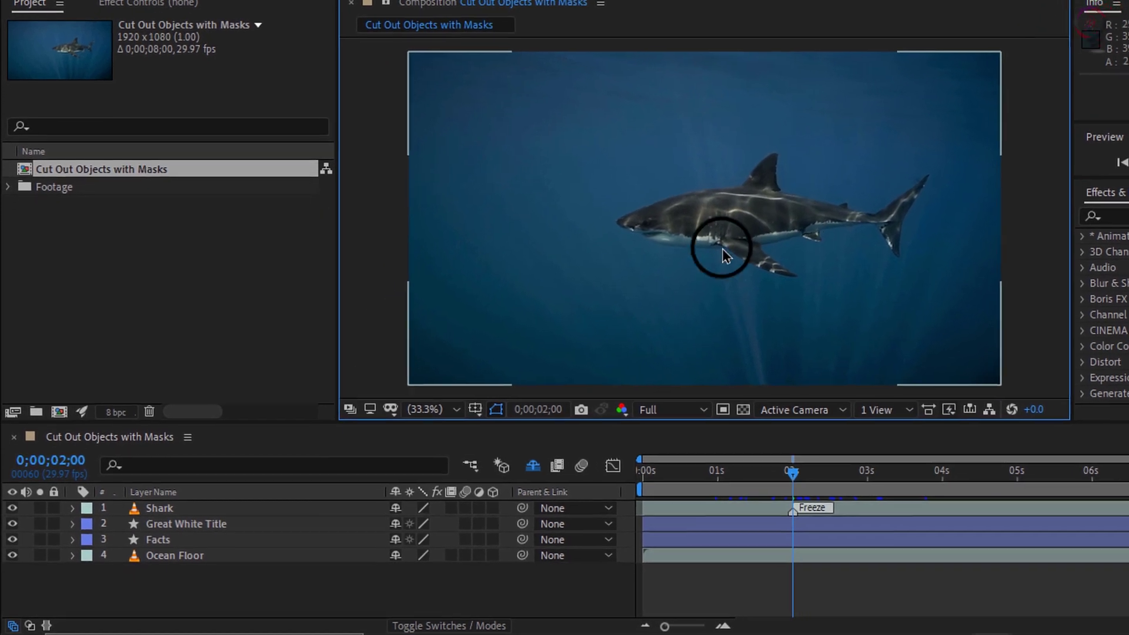
# - Toggle the Shark layer off and on to check beneath it, then select it and scrub past 2 seconds
pyautogui.click(12, 508)
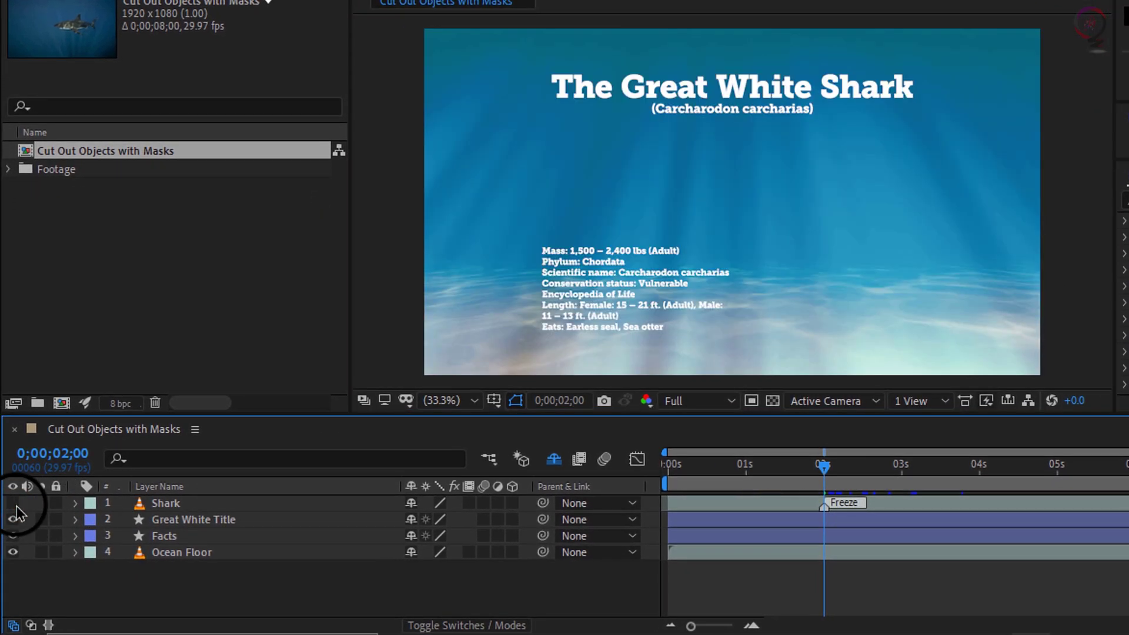
pyautogui.click(551, 313)
pyautogui.click(12, 503)
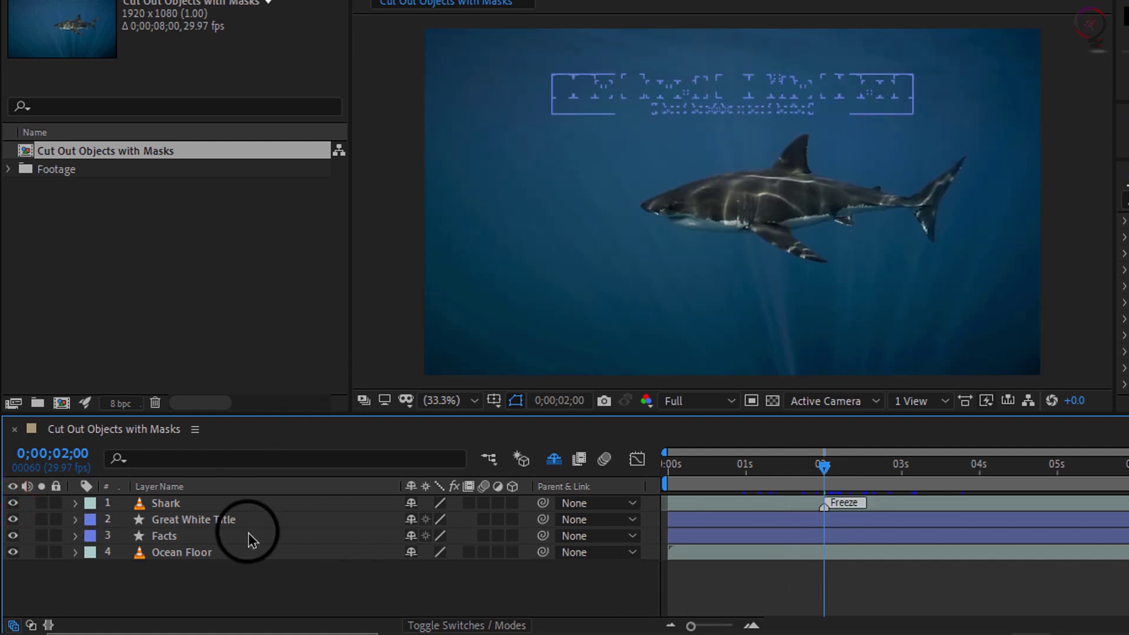
pyautogui.click(242, 503)
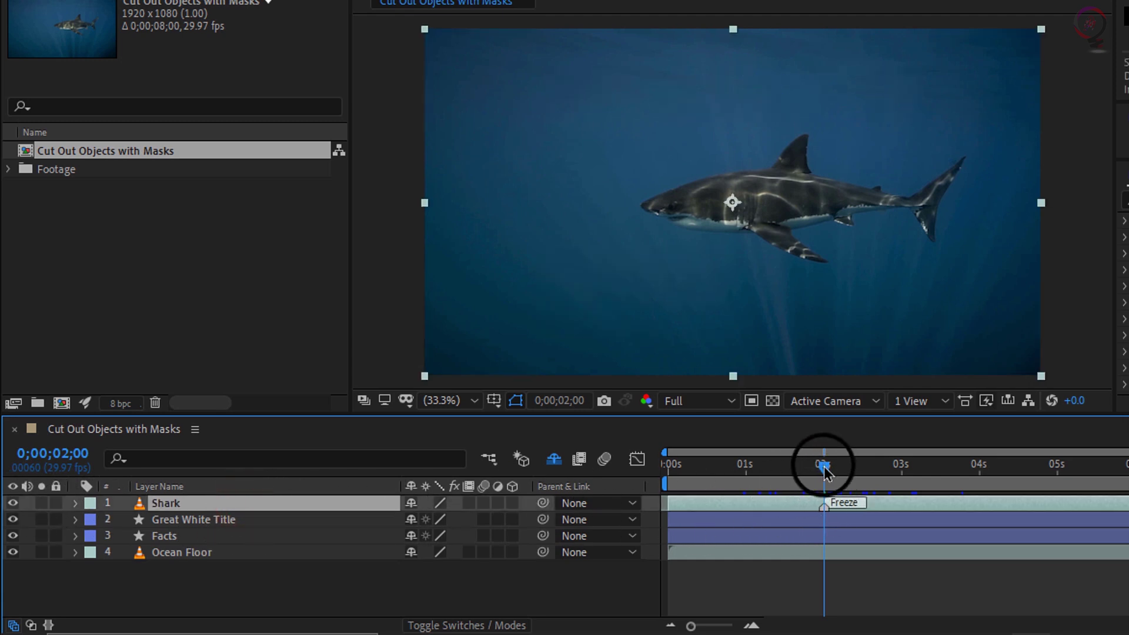
pyautogui.moveTo(862, 471); pyautogui.dragTo(823, 493)
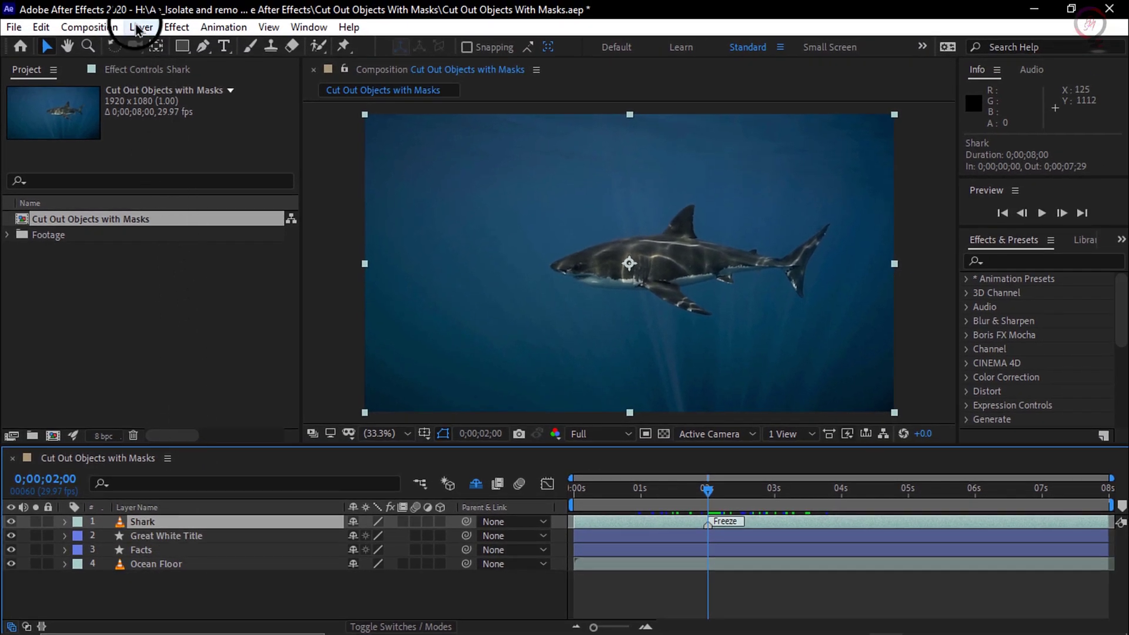
# - Apply Freeze Frame to the Shark layer and set the current time to 0;00;02;00
pyautogui.click(136, 28)
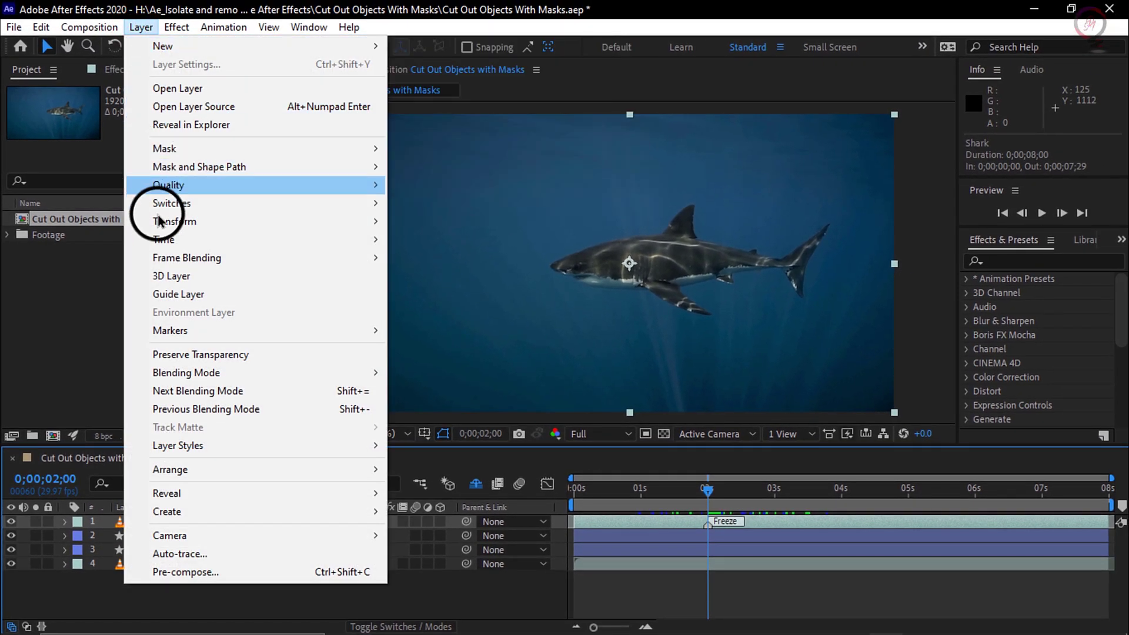
pyautogui.moveTo(329, 240)
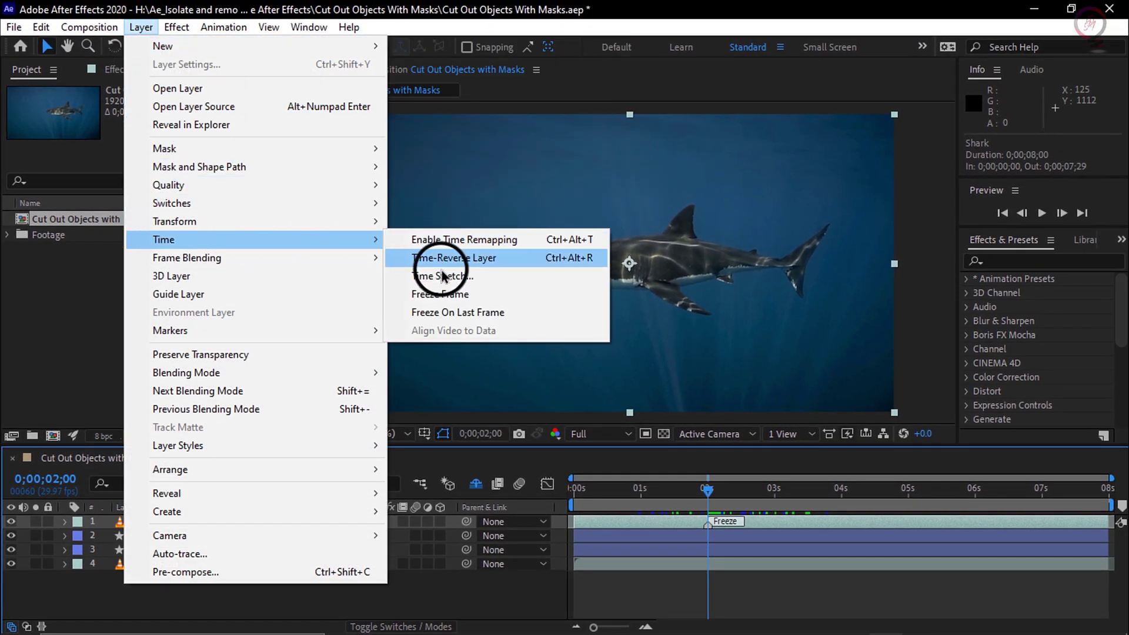
pyautogui.click(491, 294)
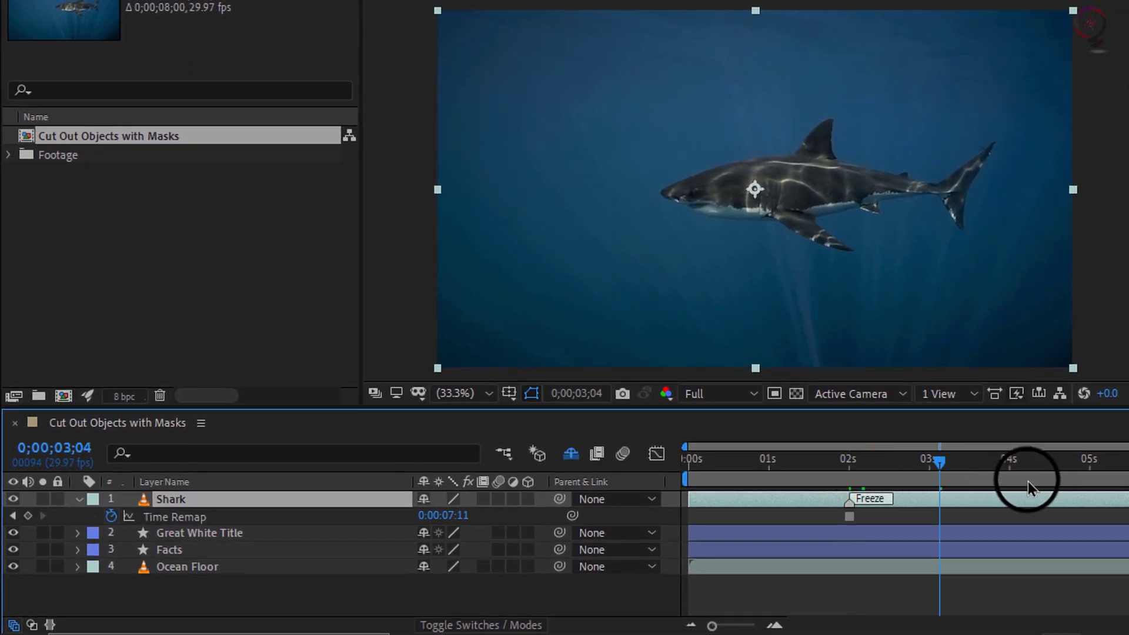
pyautogui.moveTo(1028, 481); pyautogui.dragTo(841, 481)
pyautogui.moveTo(764, 476); pyautogui.dragTo(976, 469)
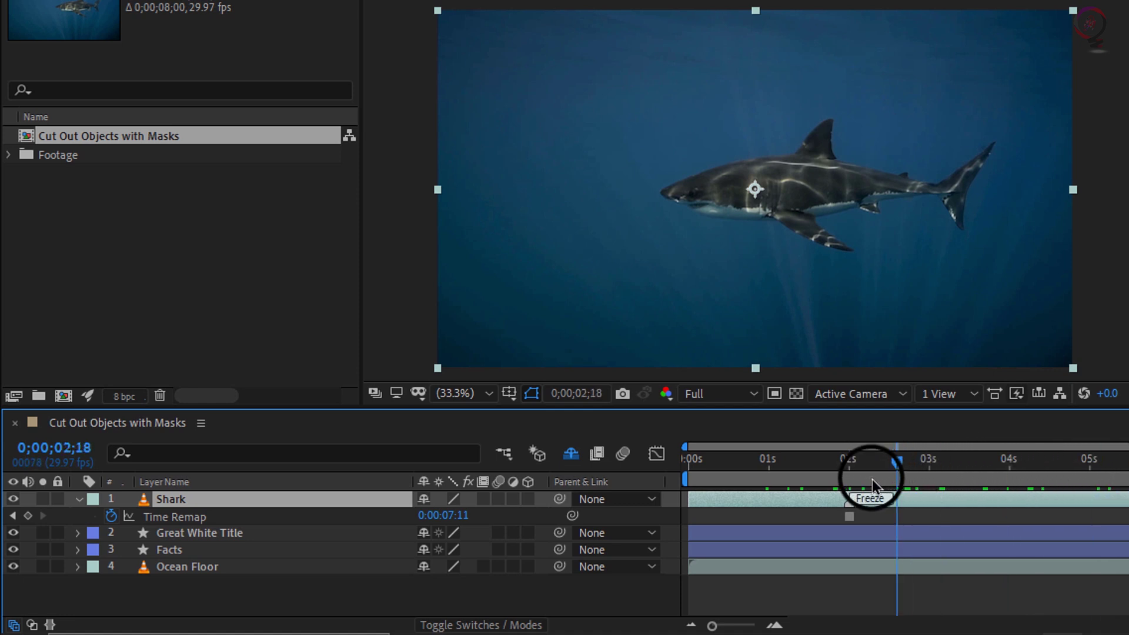
pyautogui.click(851, 478)
pyautogui.moveTo(850, 479); pyautogui.dragTo(848, 479)
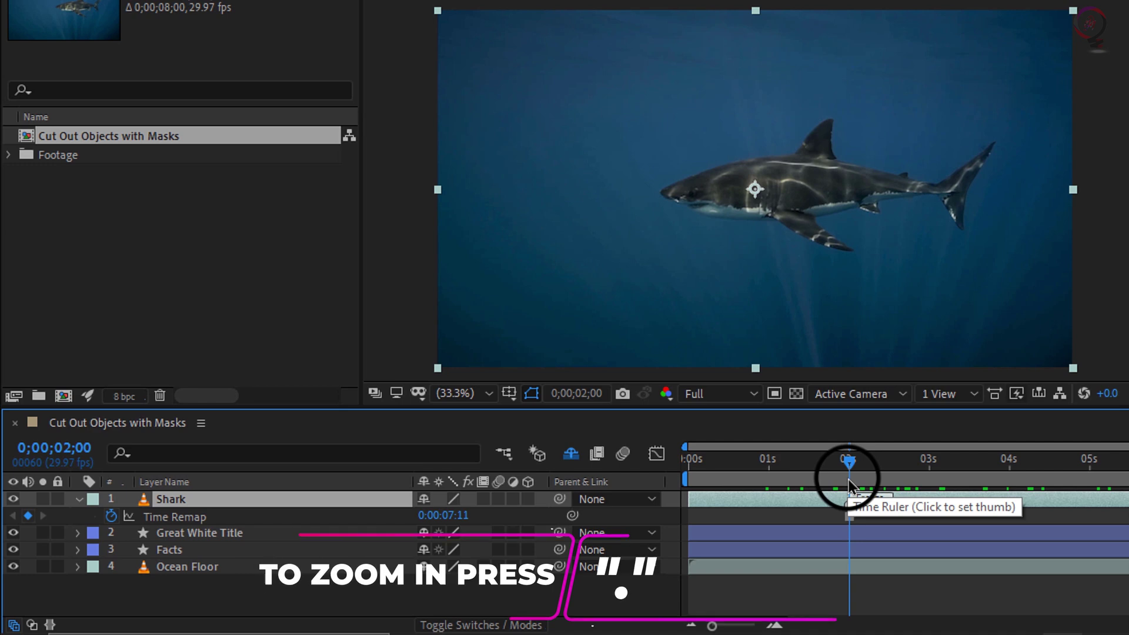
pyautogui.press('.')
pyautogui.press('.')
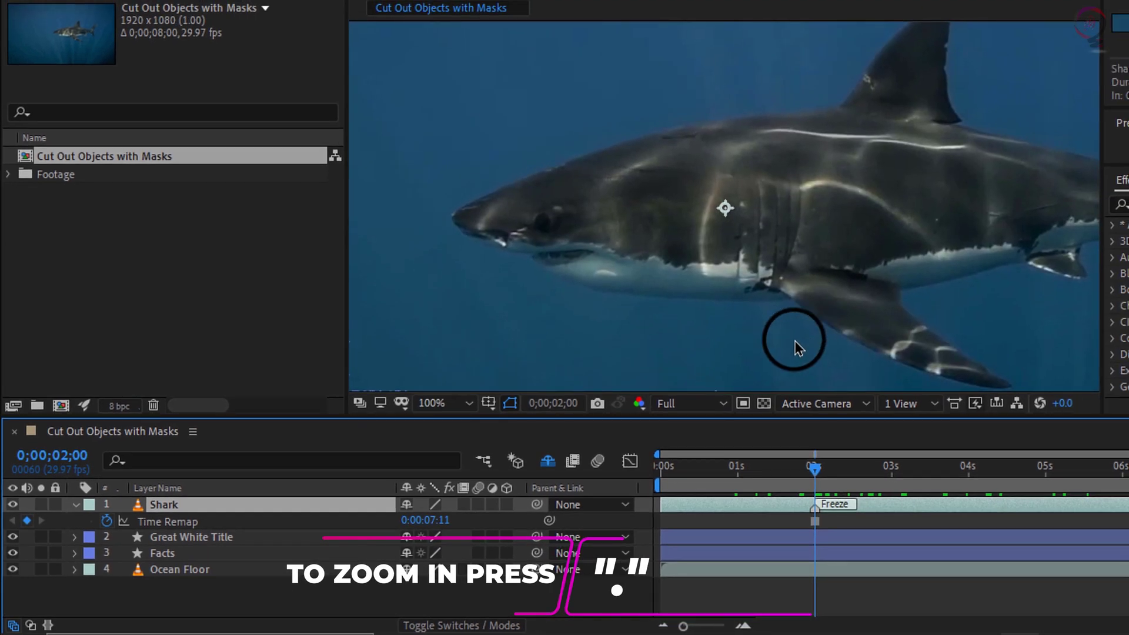
pyautogui.moveTo(841, 246); pyautogui.dragTo(699, 239)
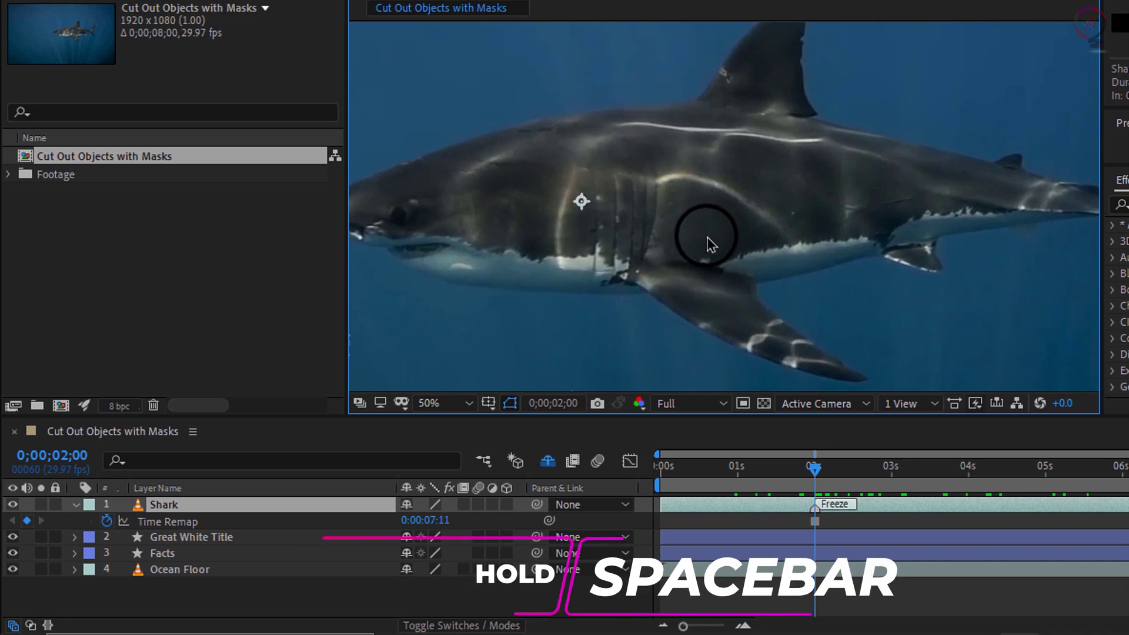
pyautogui.press(',')
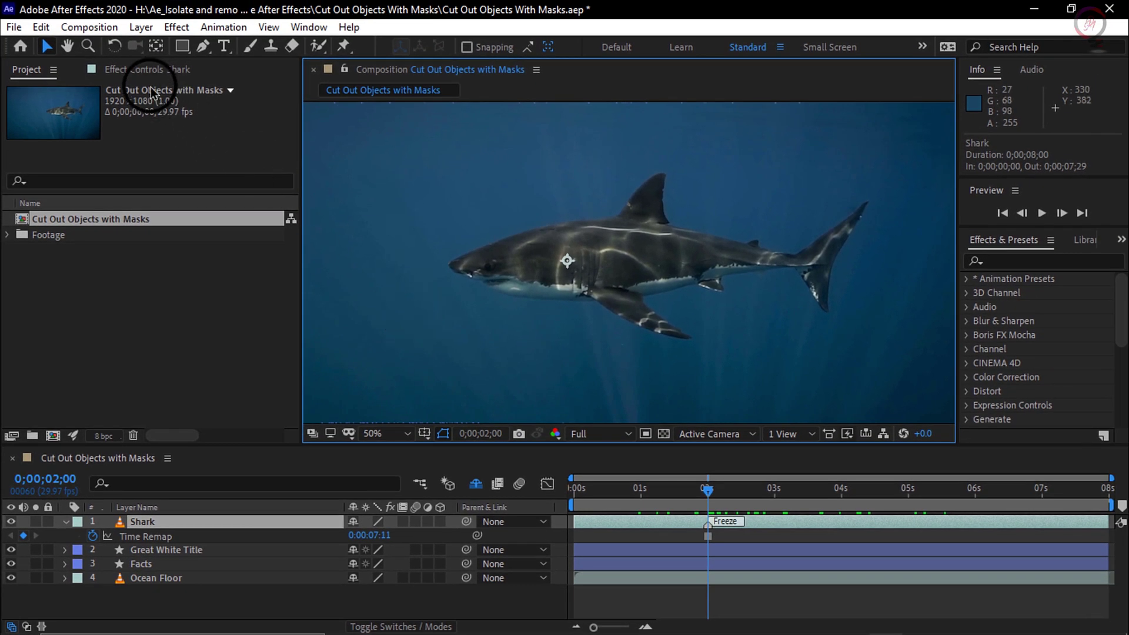
# - With the Pen Tool, place a mask point under the belly and a curved Bezier point at the jaw
pyautogui.click(206, 51)
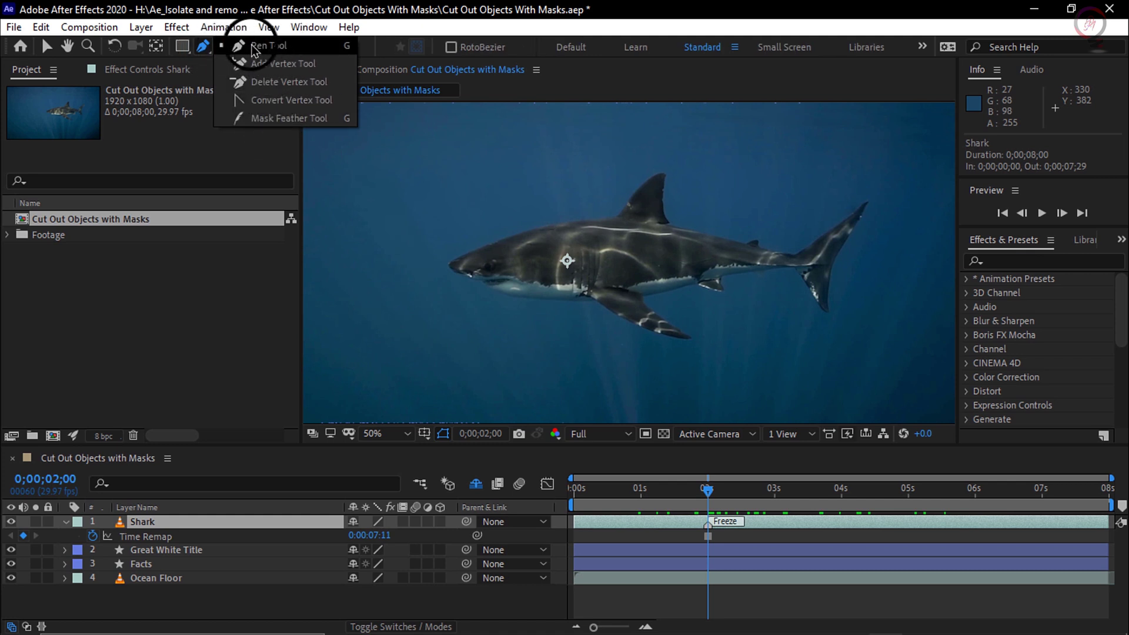
pyautogui.click(272, 48)
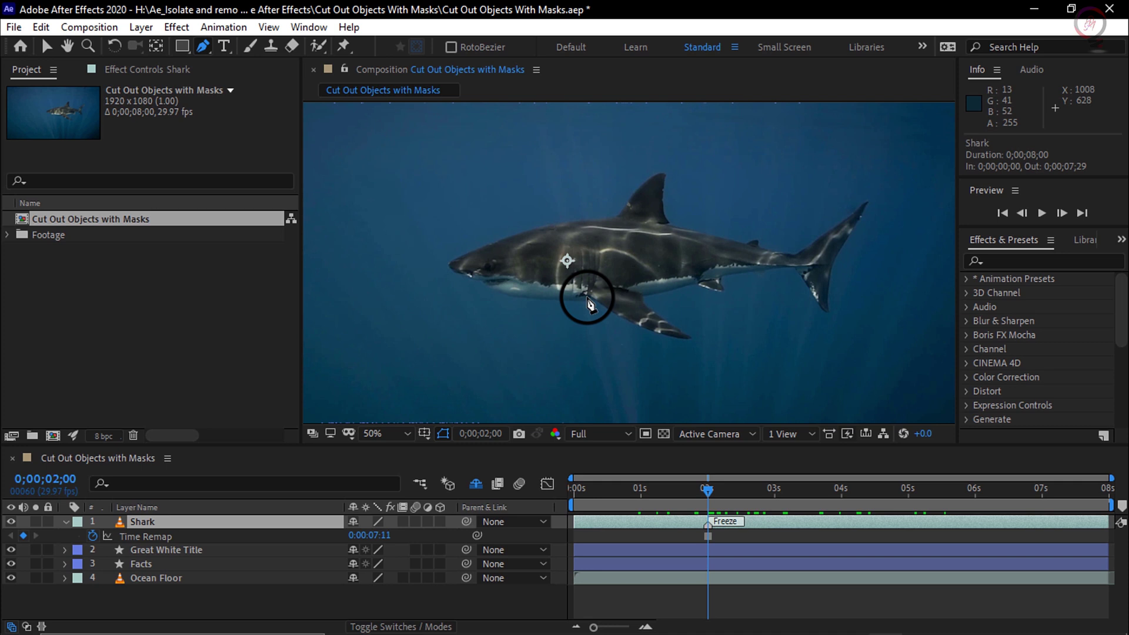
pyautogui.click(587, 296)
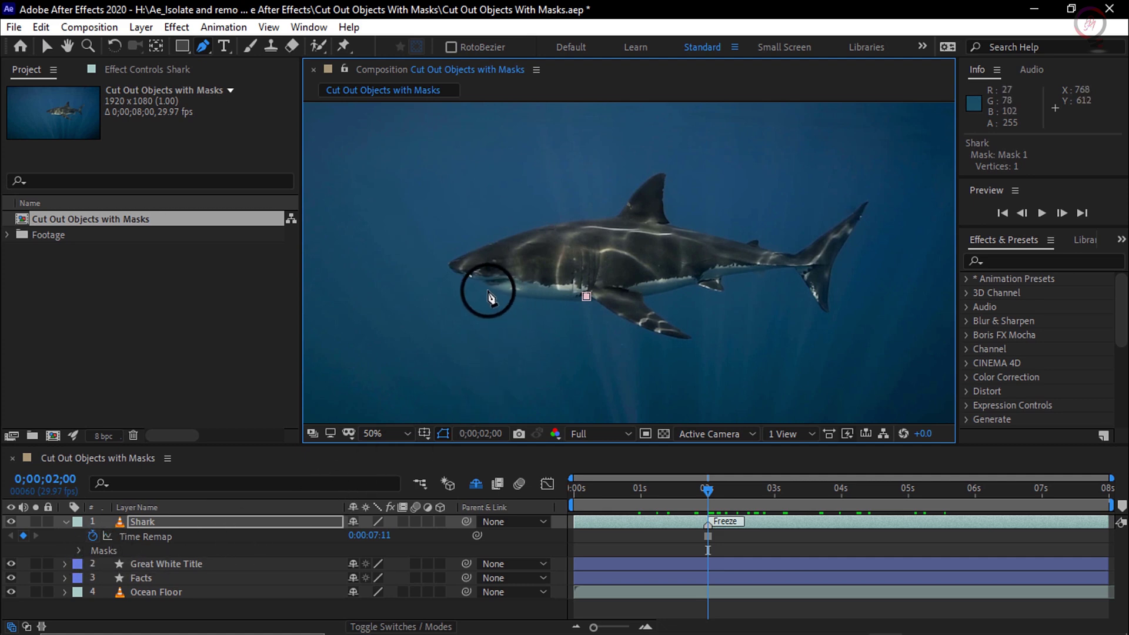
pyautogui.moveTo(488, 284); pyautogui.dragTo(499, 321)
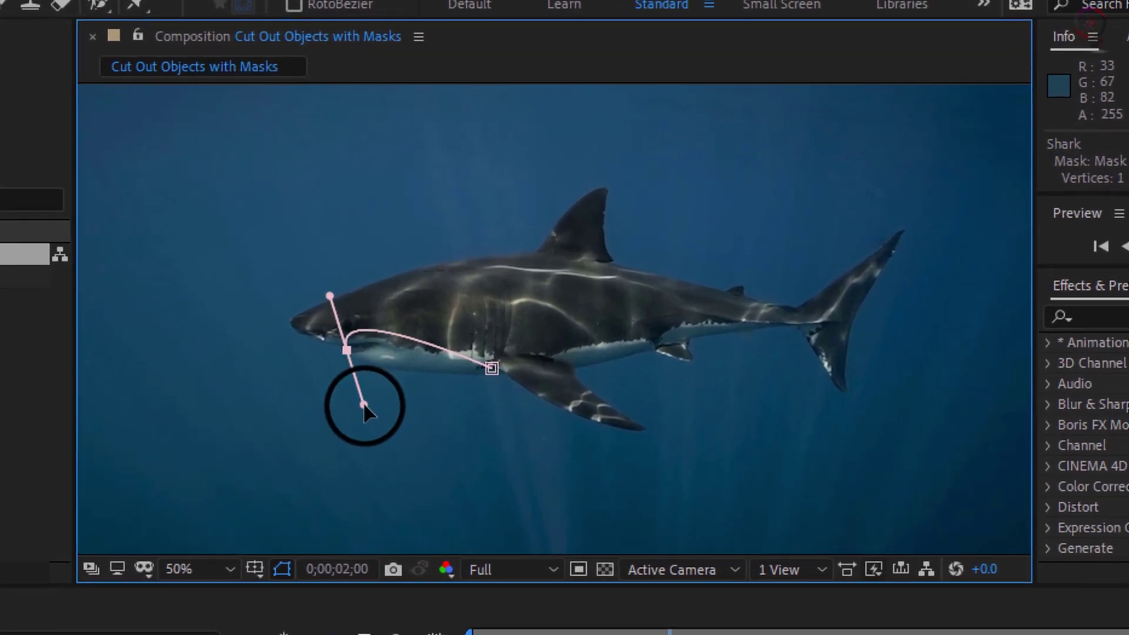
pyautogui.moveTo(364, 406)
pyautogui.mouseDown()
pyautogui.moveTo(353, 411)
pyautogui.moveTo(369, 415)
pyautogui.moveTo(330, 417)
pyautogui.moveTo(270, 360)
pyautogui.moveTo(263, 304)
pyautogui.moveTo(223, 283)
pyautogui.moveTo(242, 286)
pyautogui.moveTo(275, 328)
pyautogui.moveTo(285, 322)
pyautogui.mouseUp()
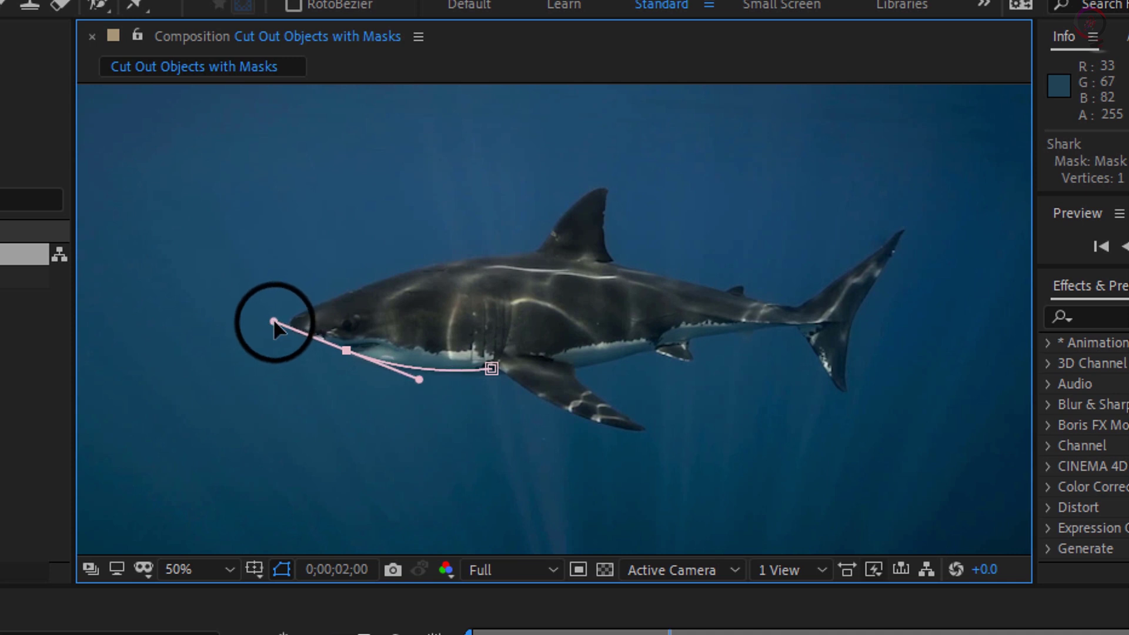
# - Refine the jaw curve, then add curved vertices along the back, over the dorsal fin tip and behind it
pyautogui.moveTo(273, 323); pyautogui.dragTo(313, 329)
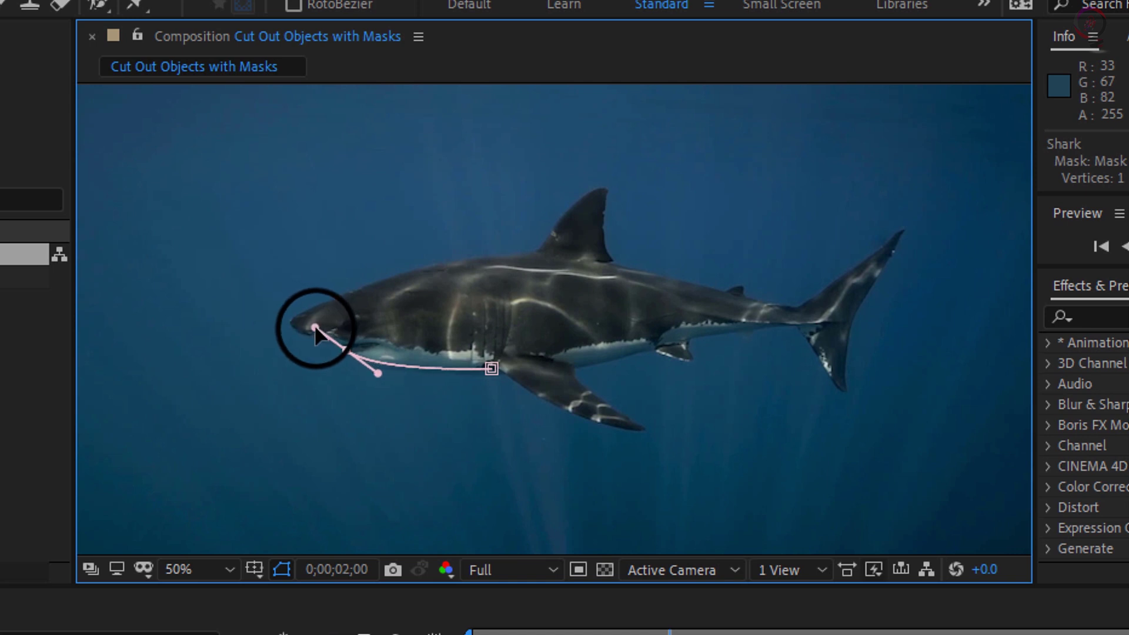
pyautogui.moveTo(316, 330); pyautogui.dragTo(267, 300)
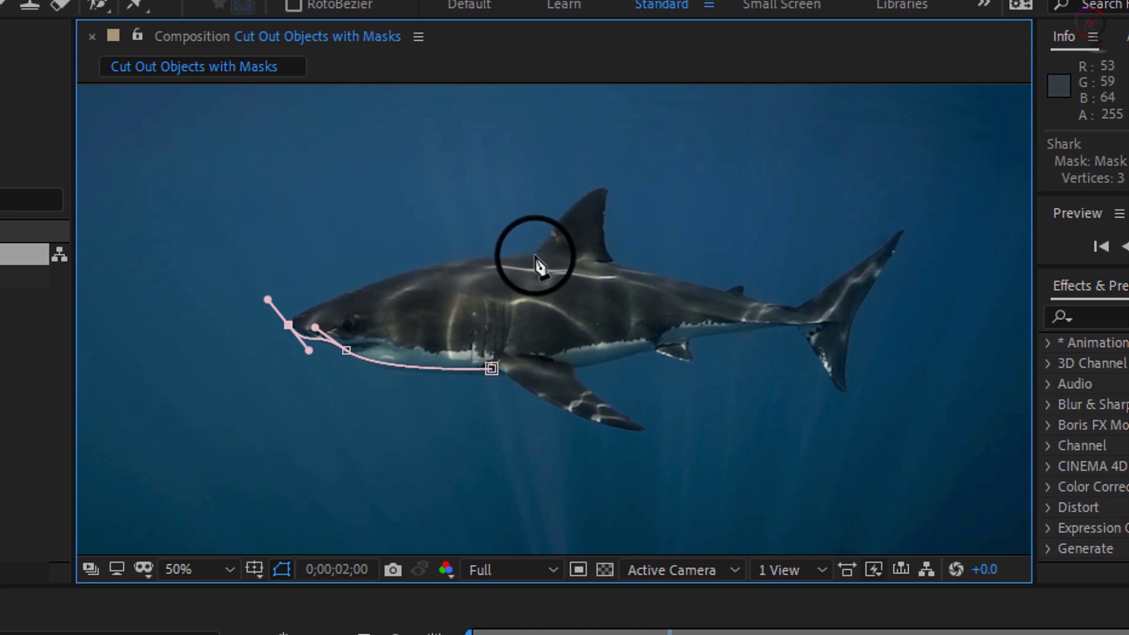
pyautogui.moveTo(534, 256); pyautogui.dragTo(582, 245)
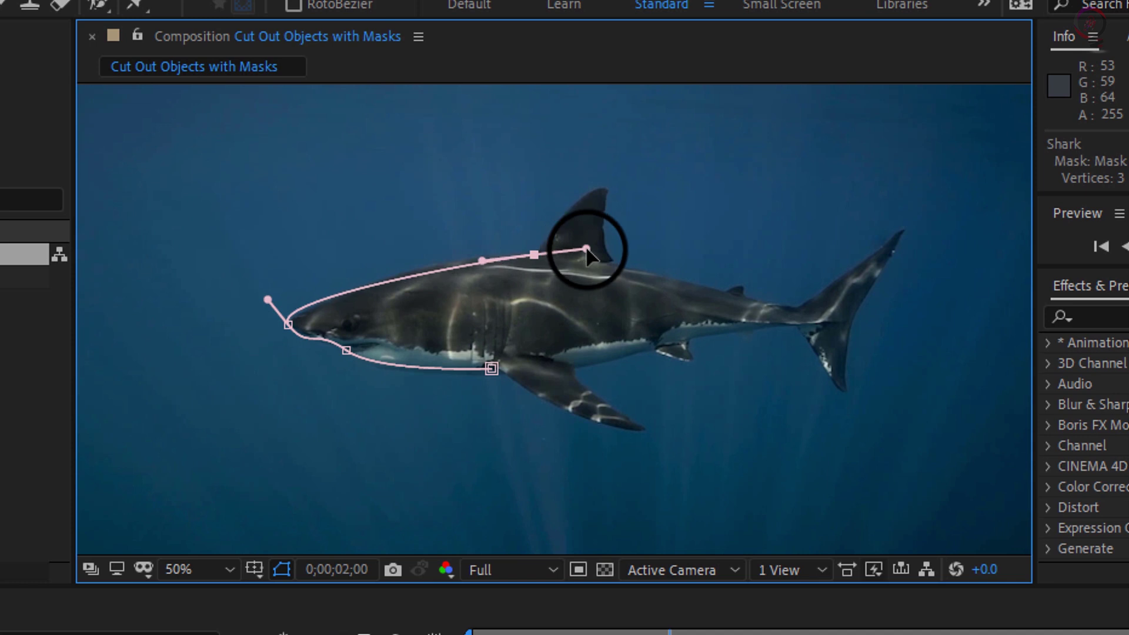
pyautogui.click(604, 189)
pyautogui.moveTo(629, 196); pyautogui.dragTo(647, 199)
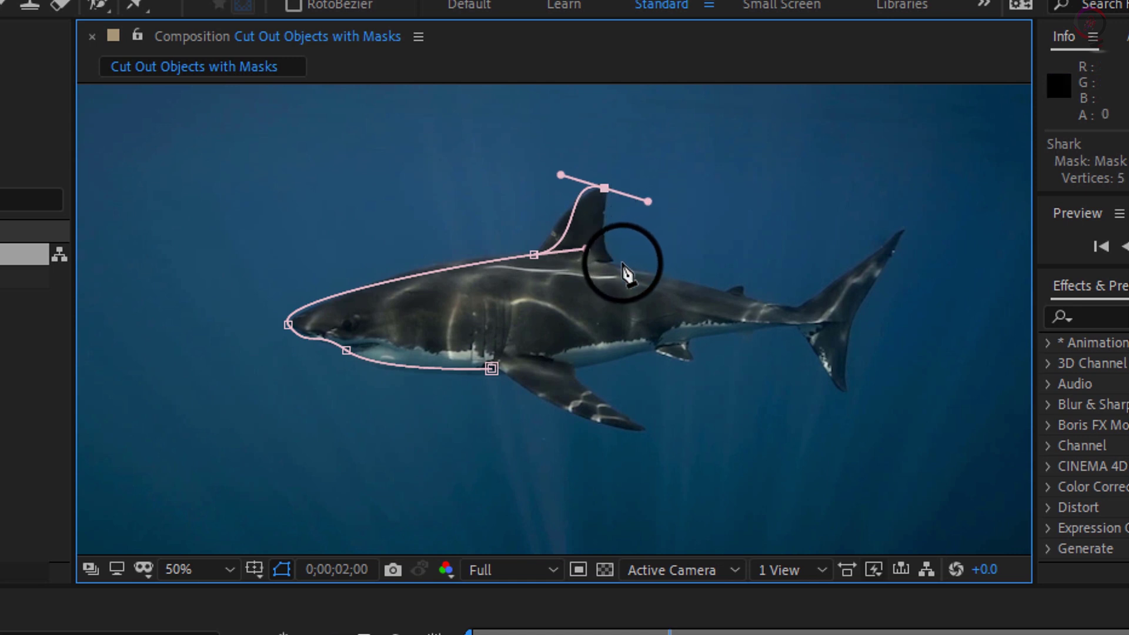
pyautogui.moveTo(640, 267)
pyautogui.mouseDown()
pyautogui.moveTo(674, 277)
pyautogui.moveTo(653, 275)
pyautogui.mouseUp()
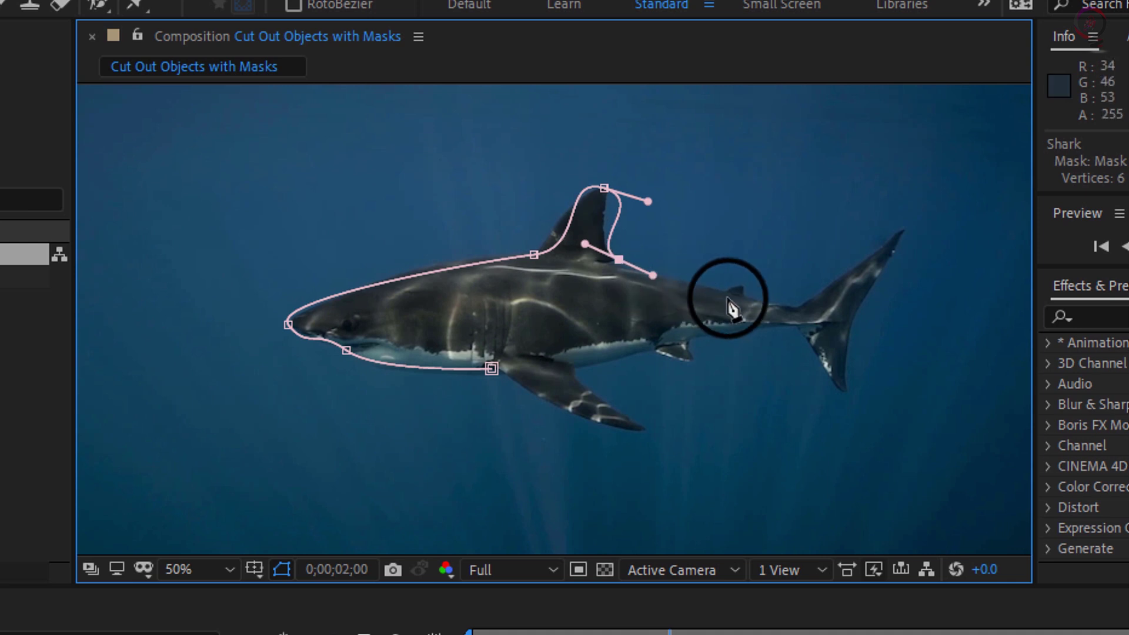
# - Zoom in and add mask vertices along the back, the small rear dorsal fin and around the tail
pyautogui.scroll(2, 757, 302)
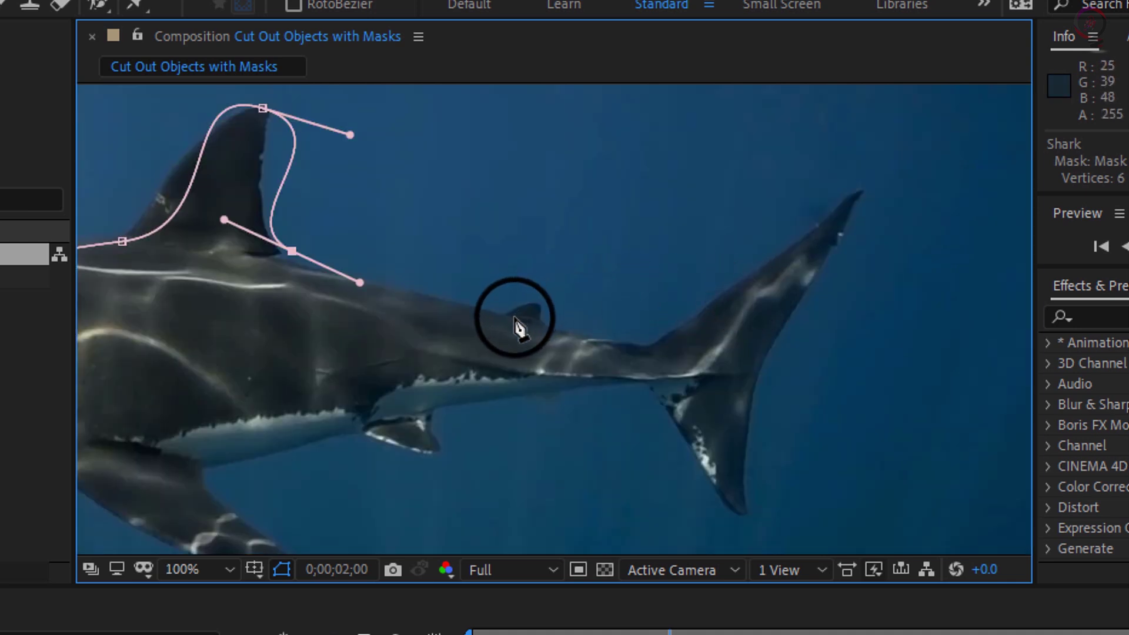
pyautogui.moveTo(504, 316); pyautogui.dragTo(523, 320)
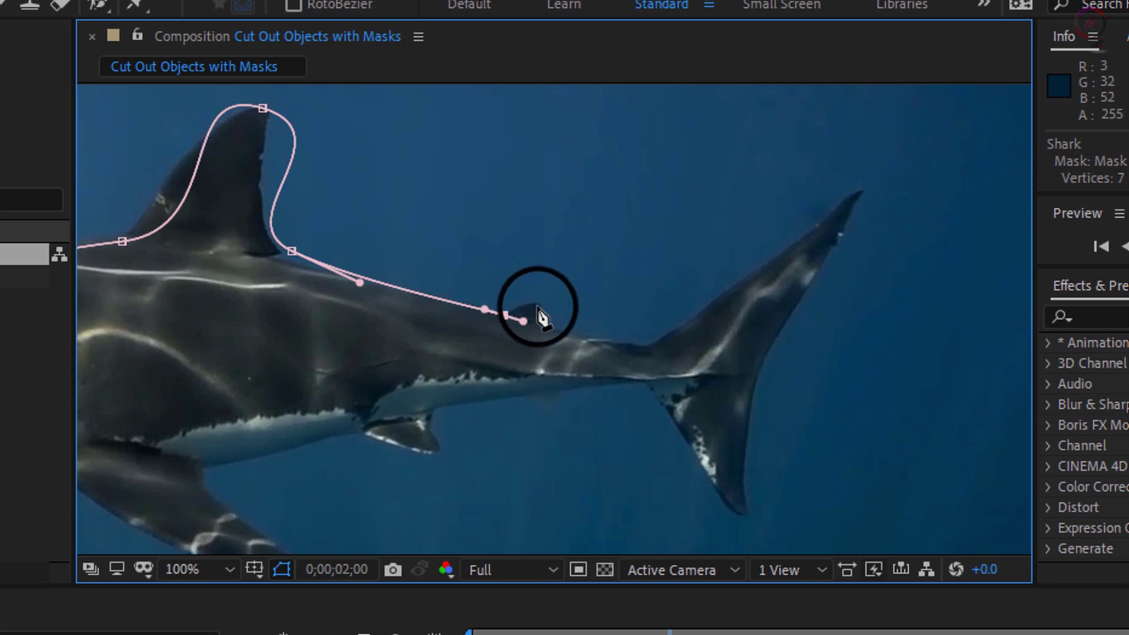
pyautogui.moveTo(542, 304); pyautogui.dragTo(561, 318)
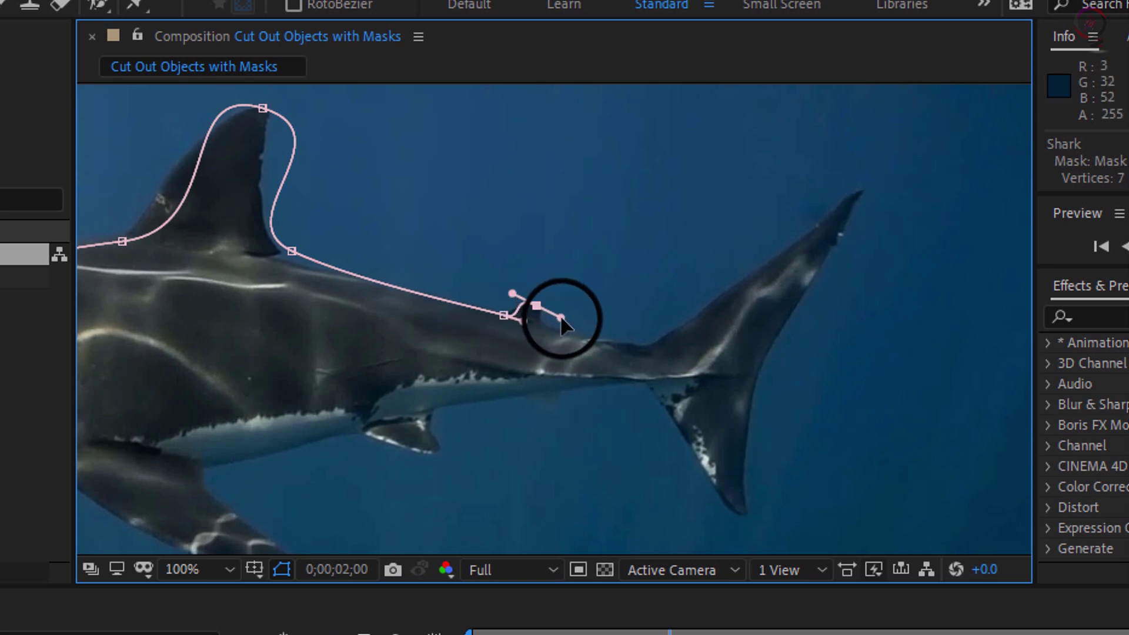
pyautogui.click(545, 325)
pyautogui.moveTo(668, 336); pyautogui.dragTo(710, 313)
pyautogui.moveTo(860, 194); pyautogui.dragTo(910, 172)
pyautogui.moveTo(765, 369); pyautogui.dragTo(764, 408)
pyautogui.moveTo(749, 517); pyautogui.dragTo(784, 513)
pyautogui.moveTo(644, 330); pyautogui.dragTo(629, 299)
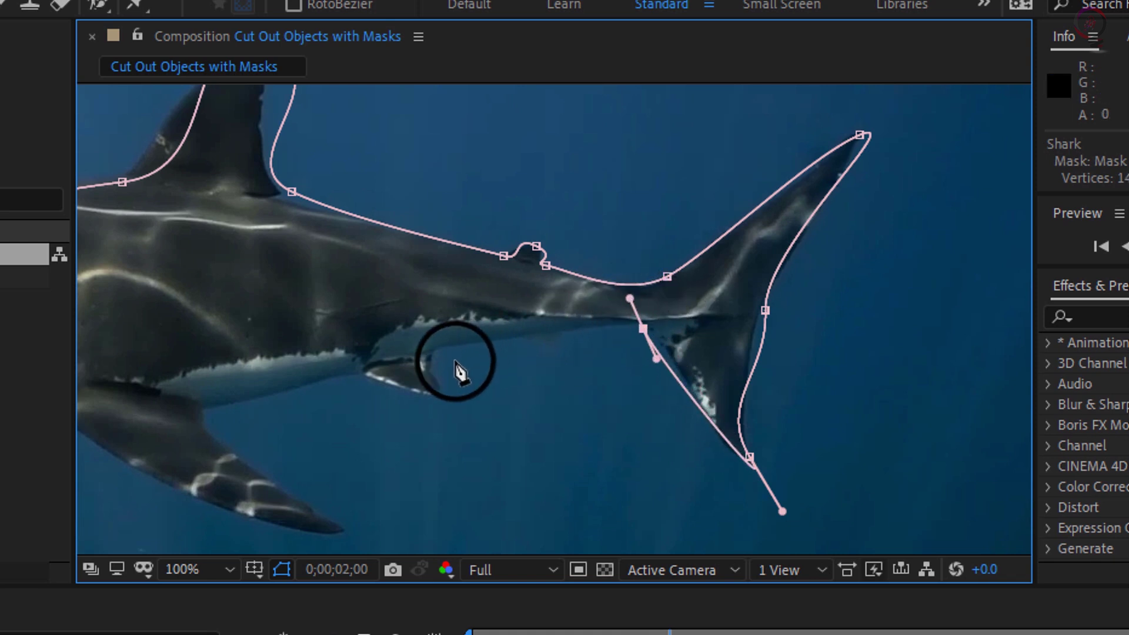
# - Add curved mask vertices at the rear belly fin, along the underside and to the pectoral fin tip
pyautogui.moveTo(437, 355); pyautogui.dragTo(432, 405)
pyautogui.moveTo(363, 379); pyautogui.dragTo(329, 397)
pyautogui.moveTo(208, 409); pyautogui.dragTo(207, 437)
pyautogui.moveTo(259, 502); pyautogui.dragTo(440, 446)
pyautogui.click(315, 369)
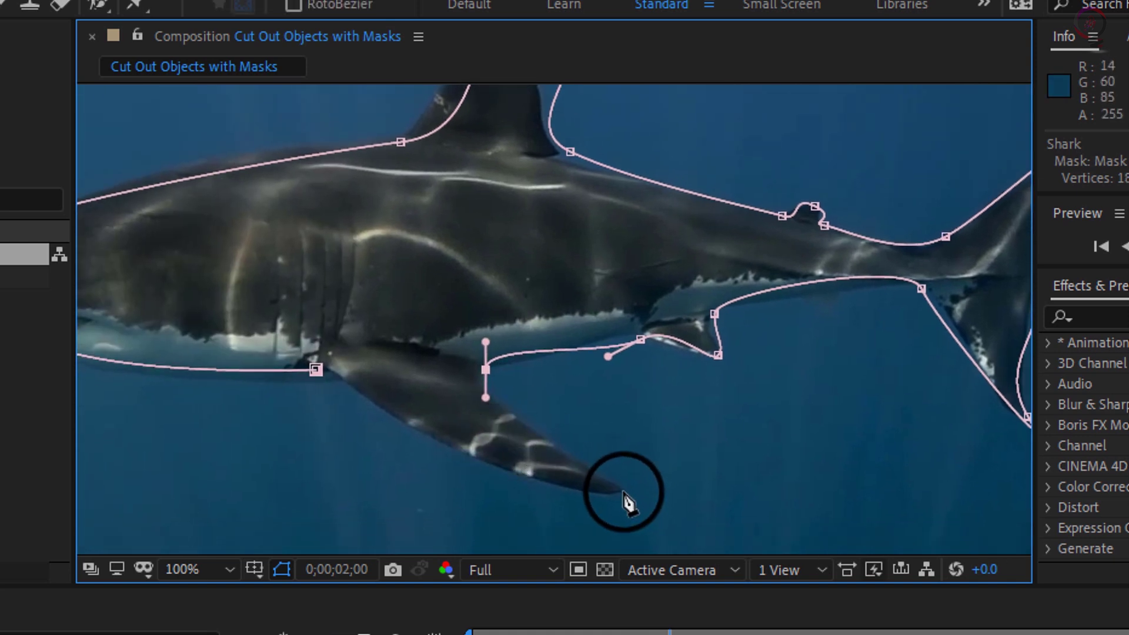
pyautogui.moveTo(623, 489); pyautogui.dragTo(620, 518)
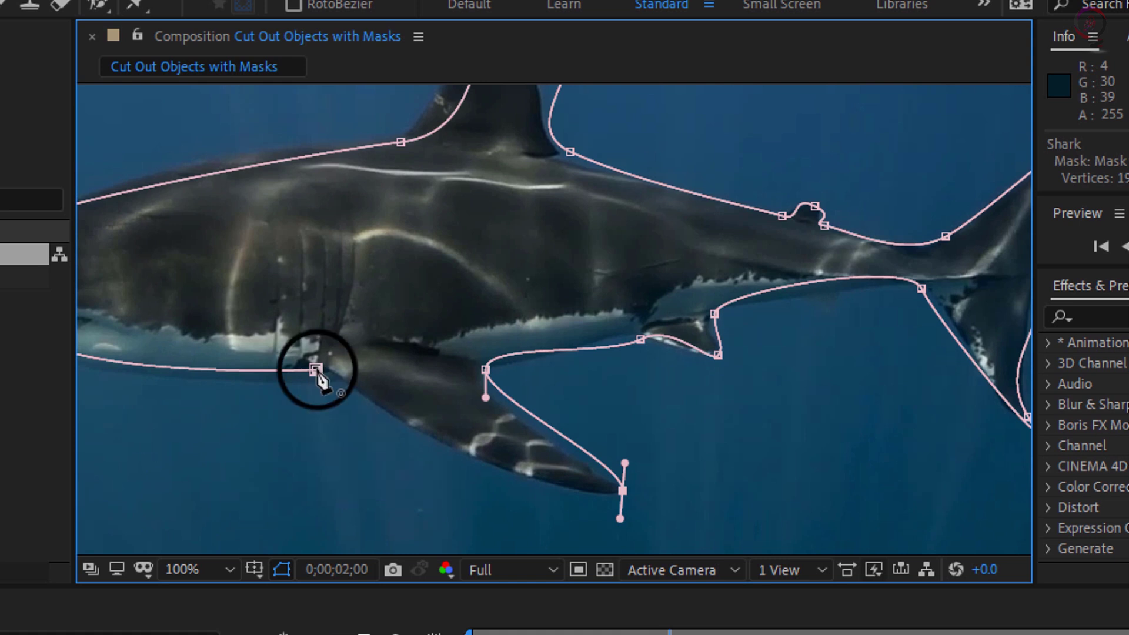
# - Close Mask 1 on its starting vertex and zoom the viewer back out to 50%
pyautogui.click(316, 370)
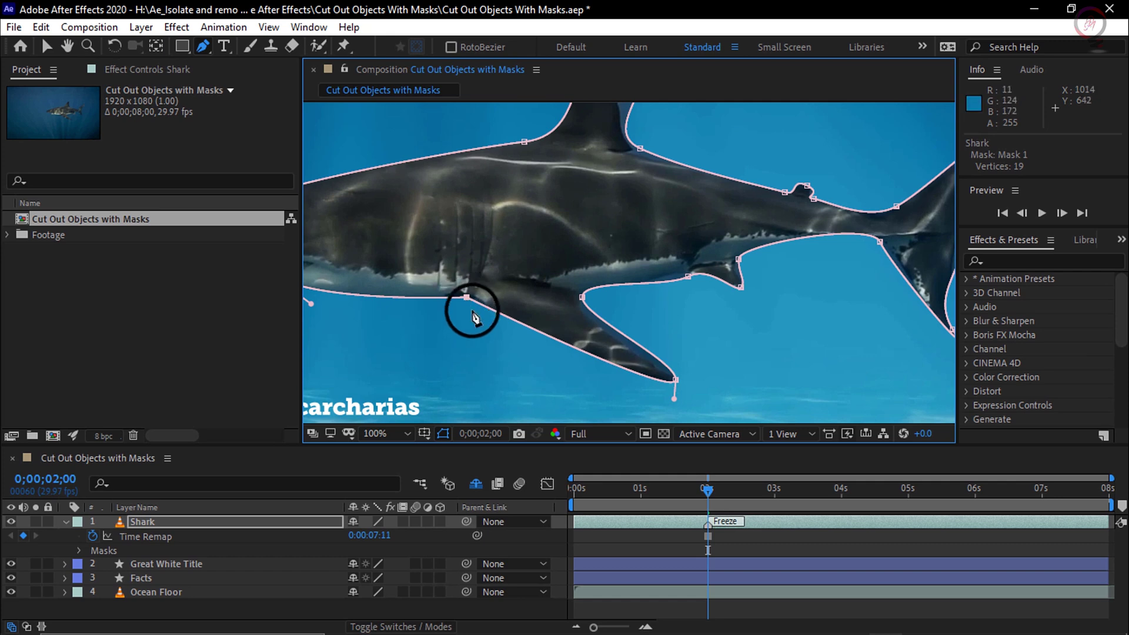
pyautogui.scroll(-4, 479, 308)
pyautogui.scroll(2, 487, 307)
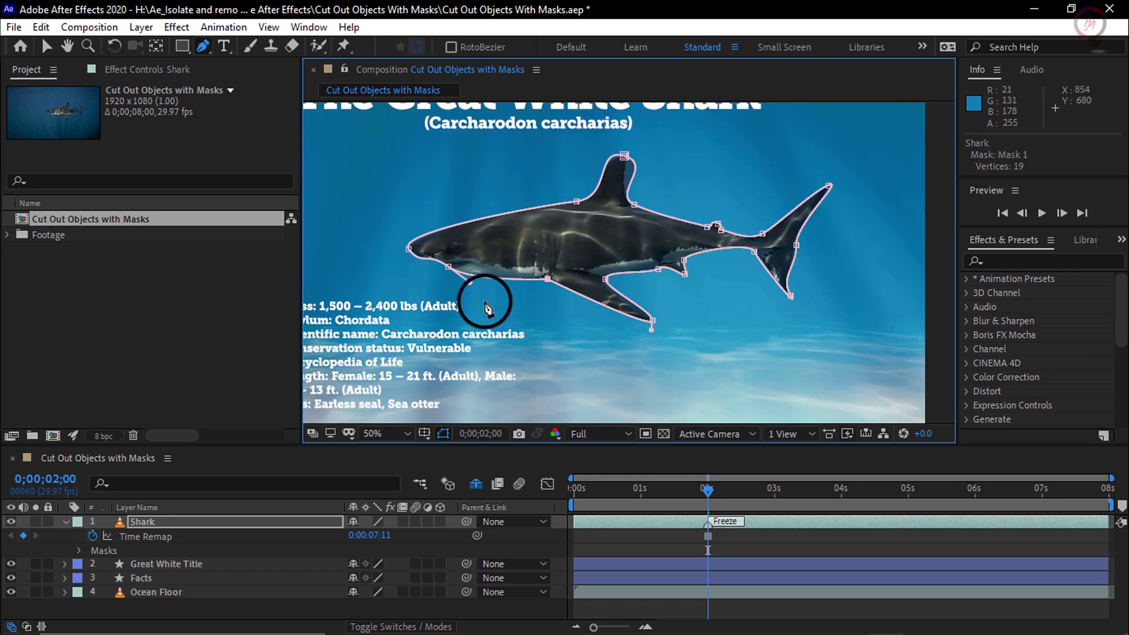
pyautogui.scroll(2, 486, 306)
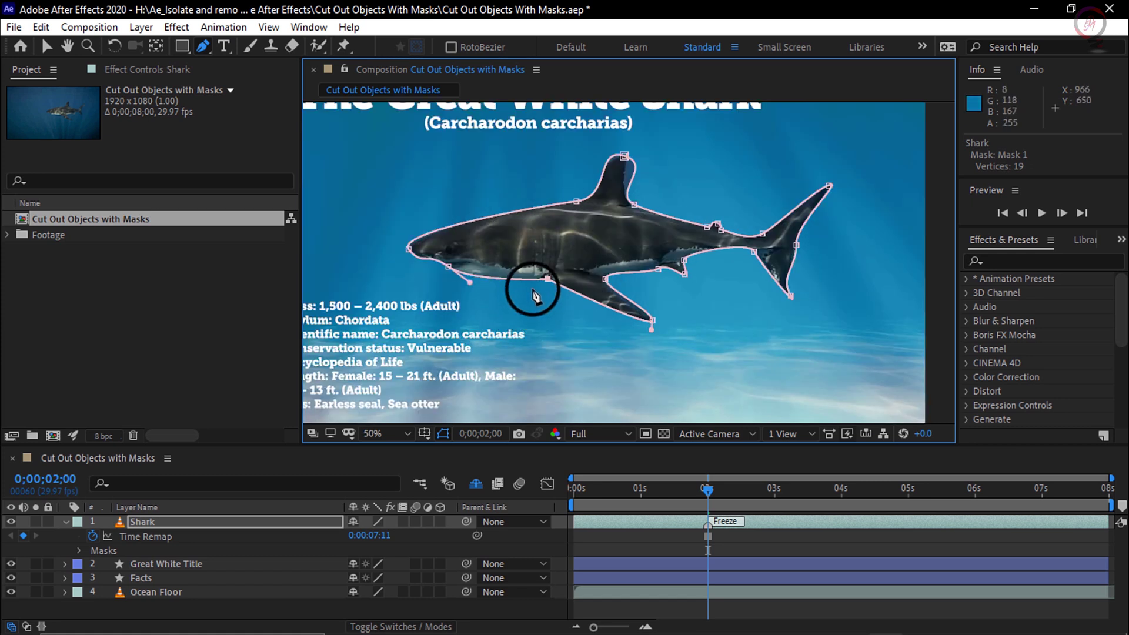
# - Set the viewer magnification to Fit, then zoom to 100% over the shark's head
pyautogui.click(401, 434)
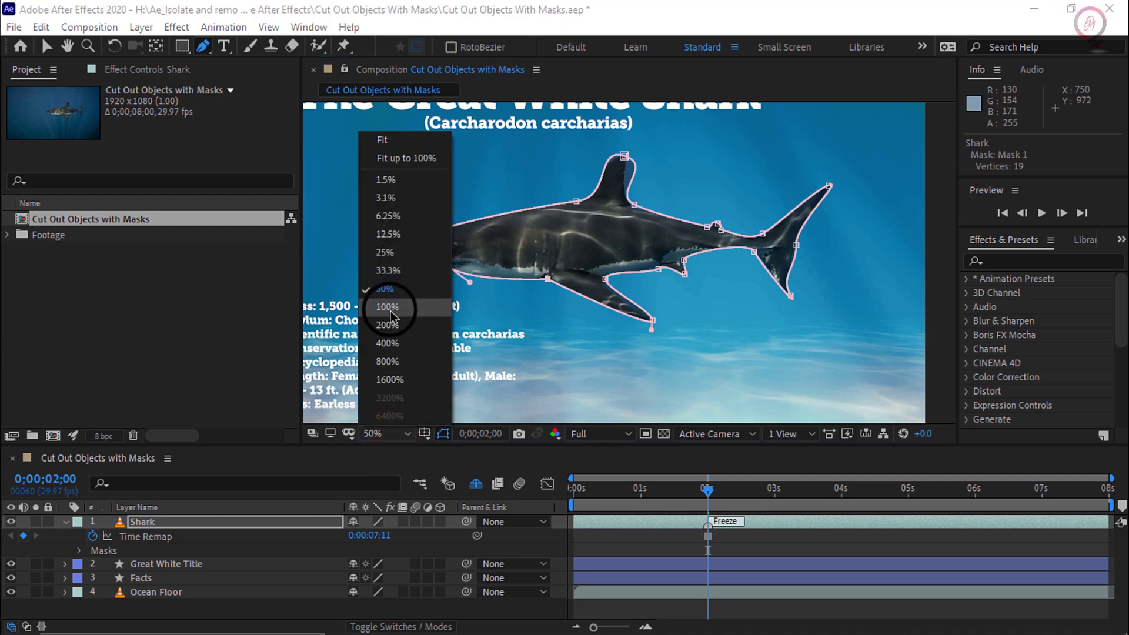
pyautogui.click(381, 138)
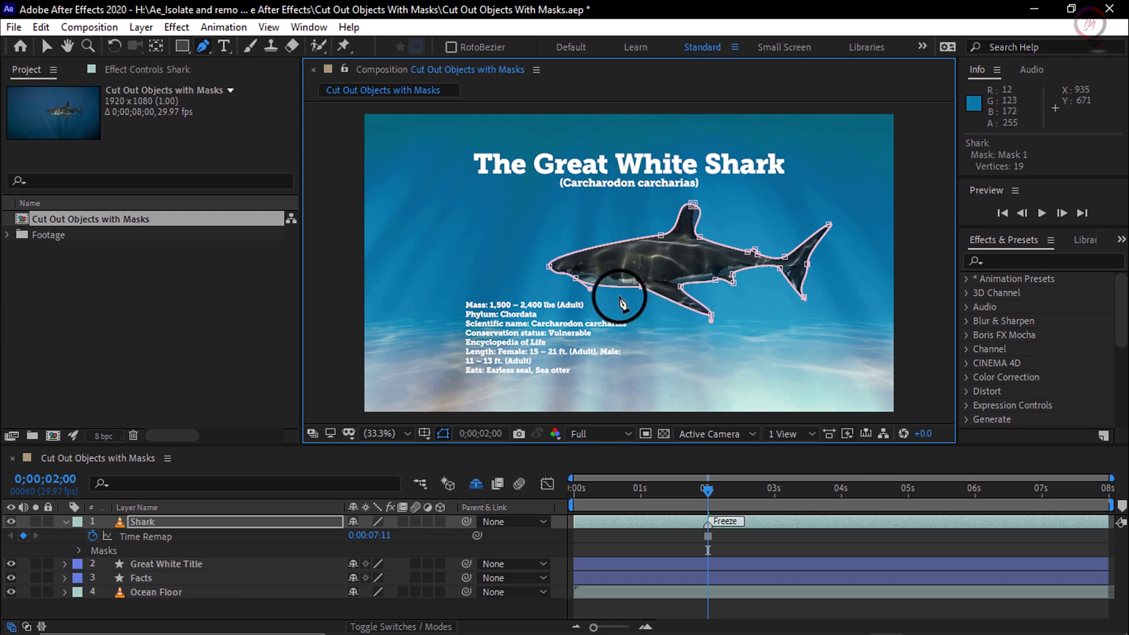
pyautogui.scroll(3, 616, 294)
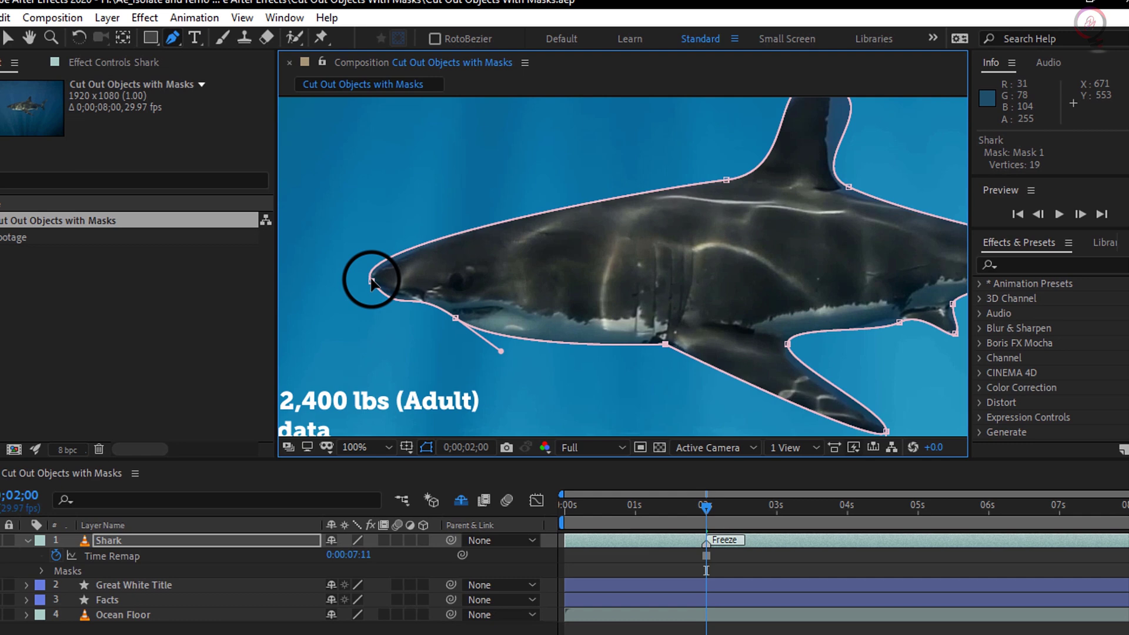
# - Nudge the nose vertex, reshape its Bezier handles, and bend the mask along the mouth line
pyautogui.click(391, 276)
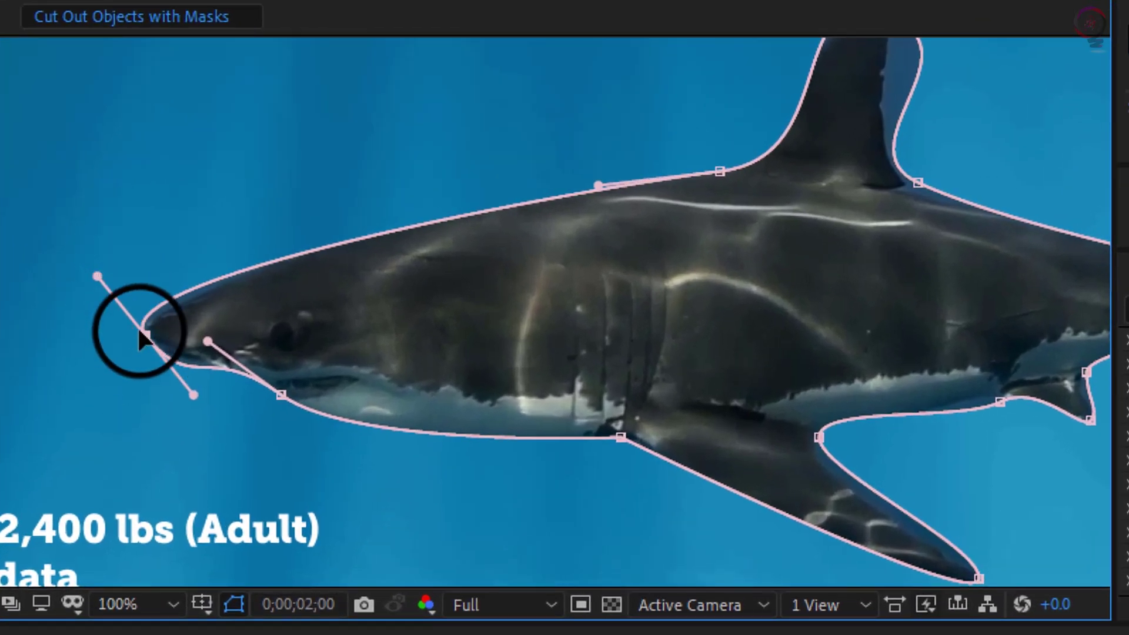
pyautogui.moveTo(140, 331)
pyautogui.mouseDown()
pyautogui.moveTo(129, 337)
pyautogui.moveTo(134, 324)
pyautogui.moveTo(140, 334)
pyautogui.mouseUp()
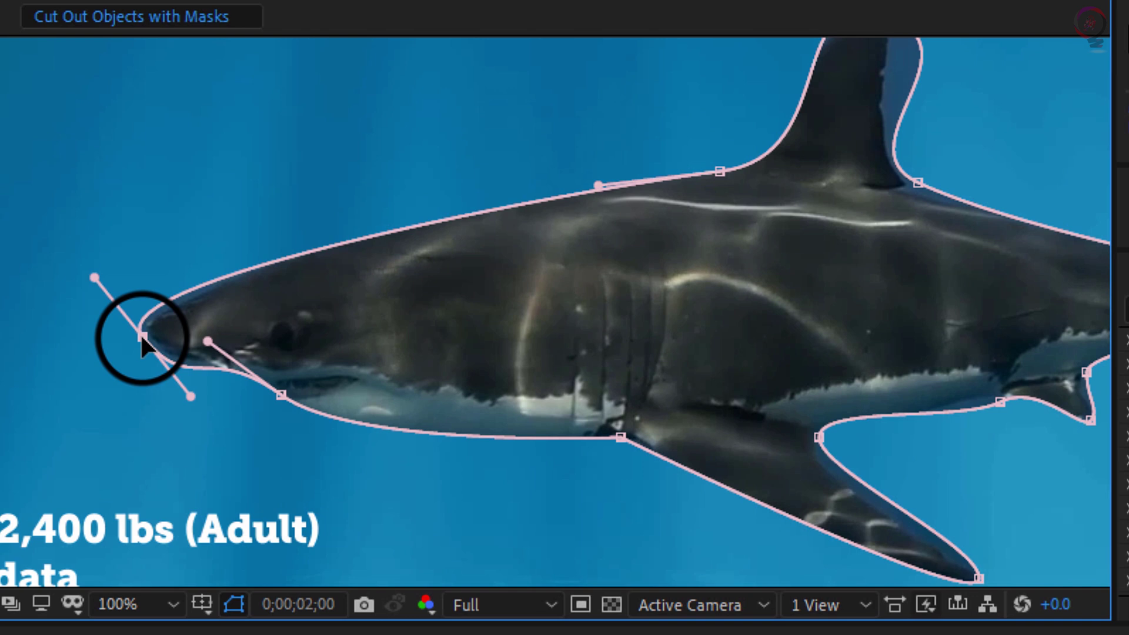
pyautogui.moveTo(189, 395)
pyautogui.mouseDown()
pyautogui.moveTo(171, 404)
pyautogui.moveTo(192, 400)
pyautogui.moveTo(180, 385)
pyautogui.mouseUp()
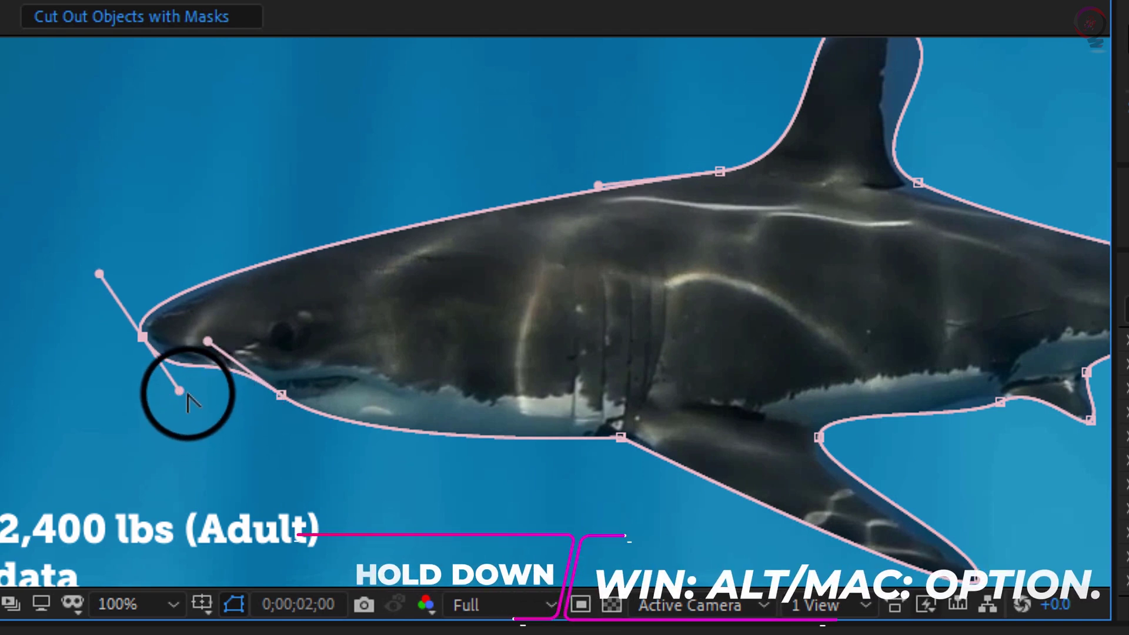
pyautogui.moveTo(187, 395)
pyautogui.mouseDown()
pyautogui.moveTo(186, 384)
pyautogui.moveTo(203, 408)
pyautogui.moveTo(209, 396)
pyautogui.mouseUp()
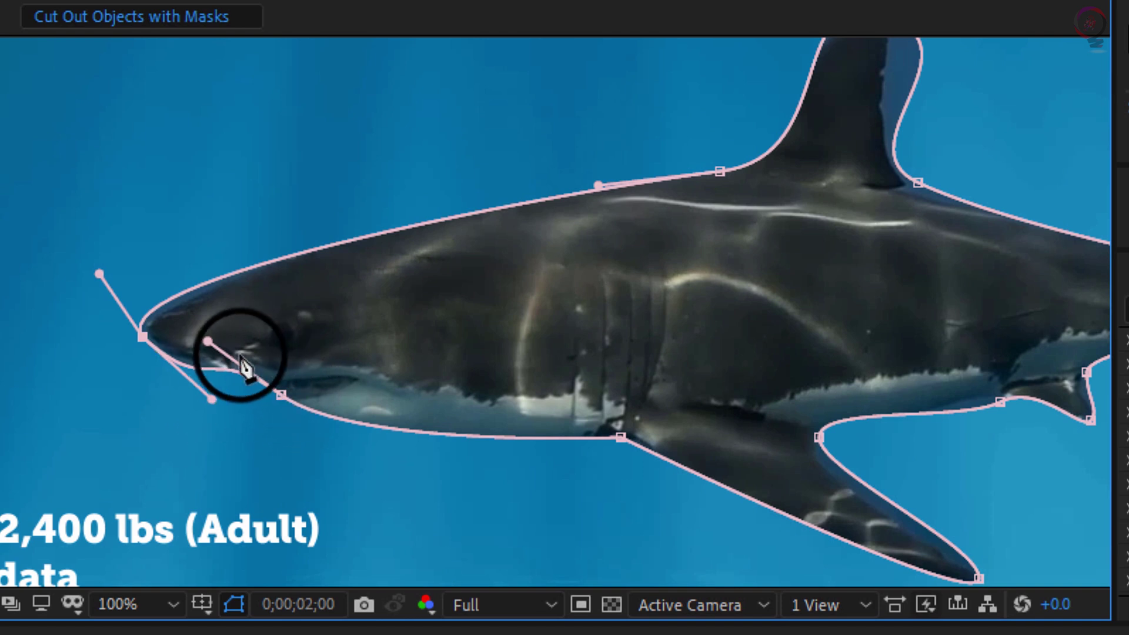
pyautogui.moveTo(205, 343); pyautogui.dragTo(241, 352)
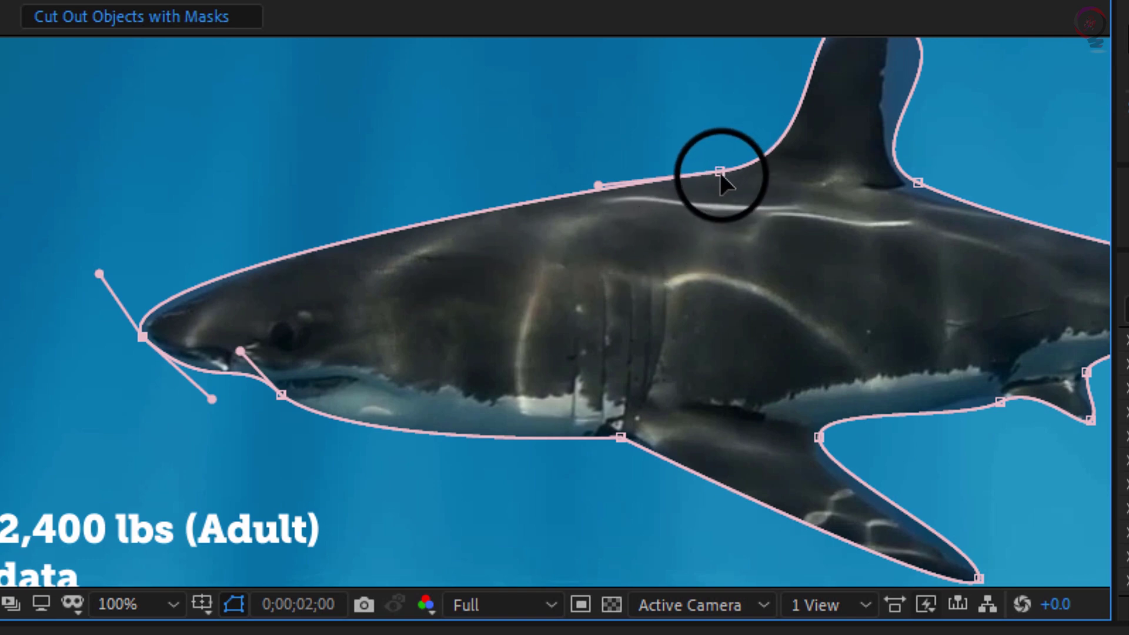
# - Make the dorsal fin tip a corner with angled handles and move the fin-base vertex onto the trailing edge
pyautogui.scroll(4, 781, 212)
pyautogui.scroll(-6, 912, 168)
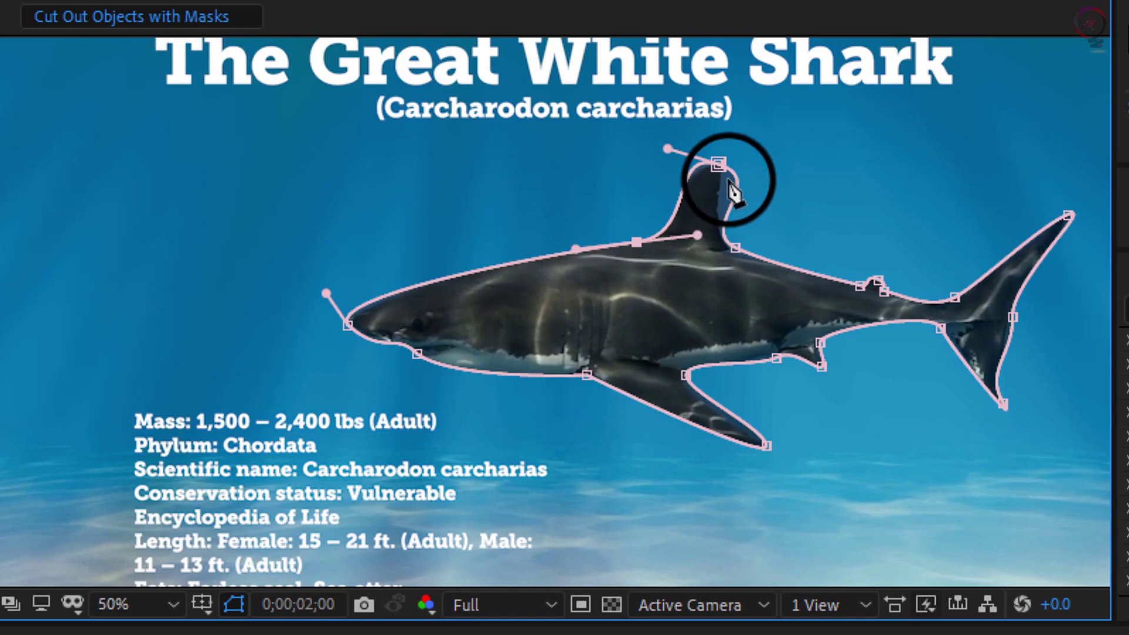
pyautogui.scroll(2, 700, 240)
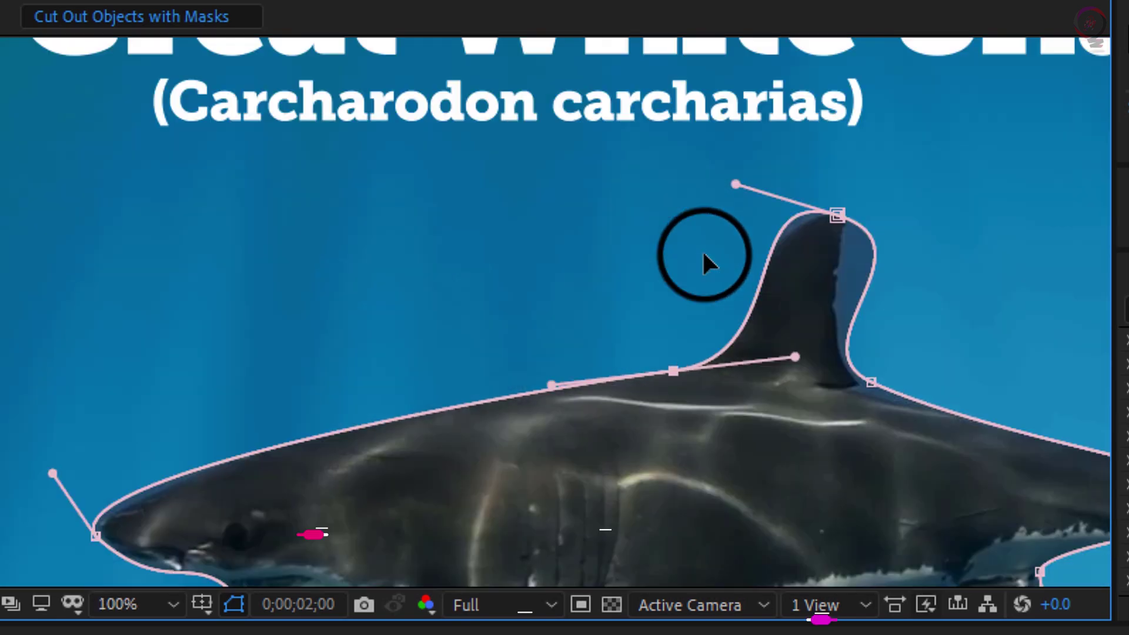
pyautogui.keyDown('alt'); pyautogui.click(838, 215); pyautogui.keyUp('alt')
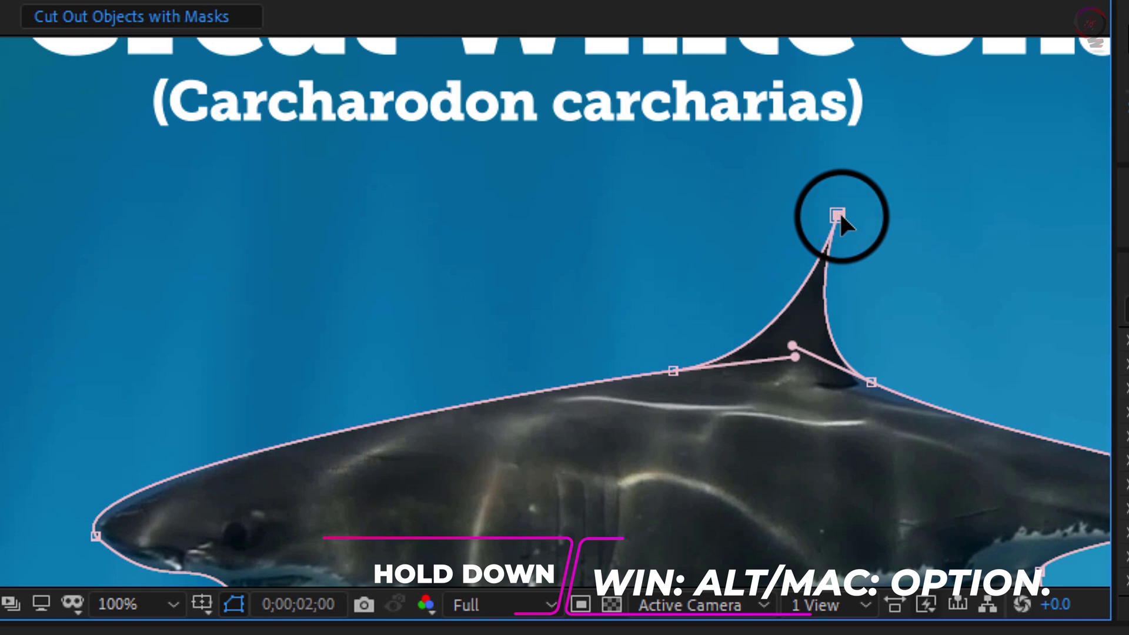
pyautogui.moveTo(839, 216); pyautogui.dragTo(894, 218)
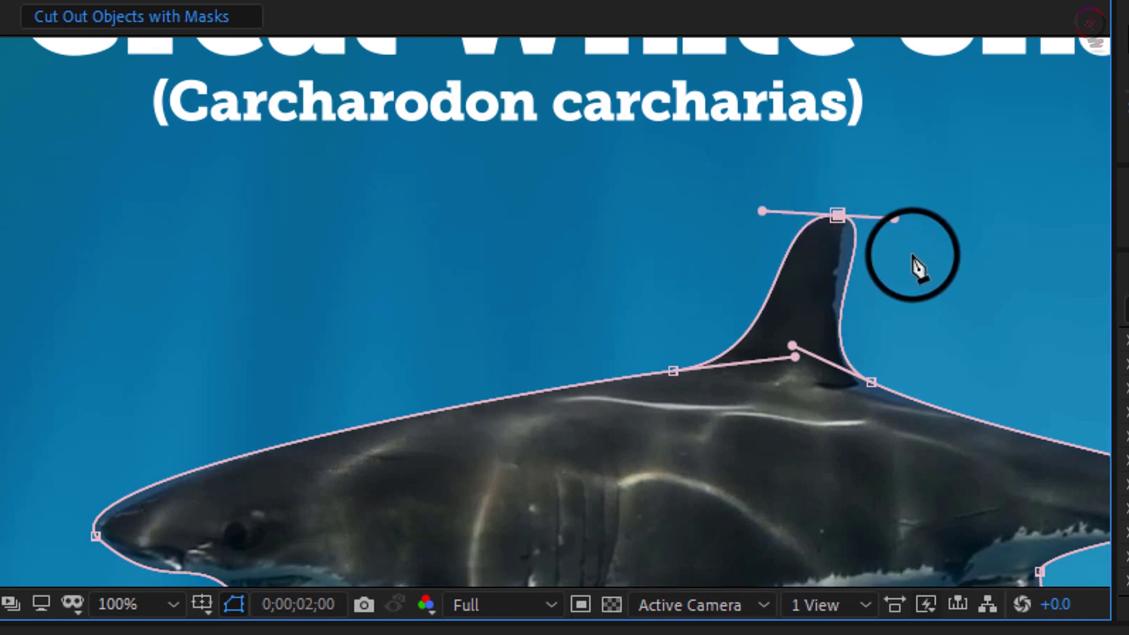
pyautogui.click(895, 218)
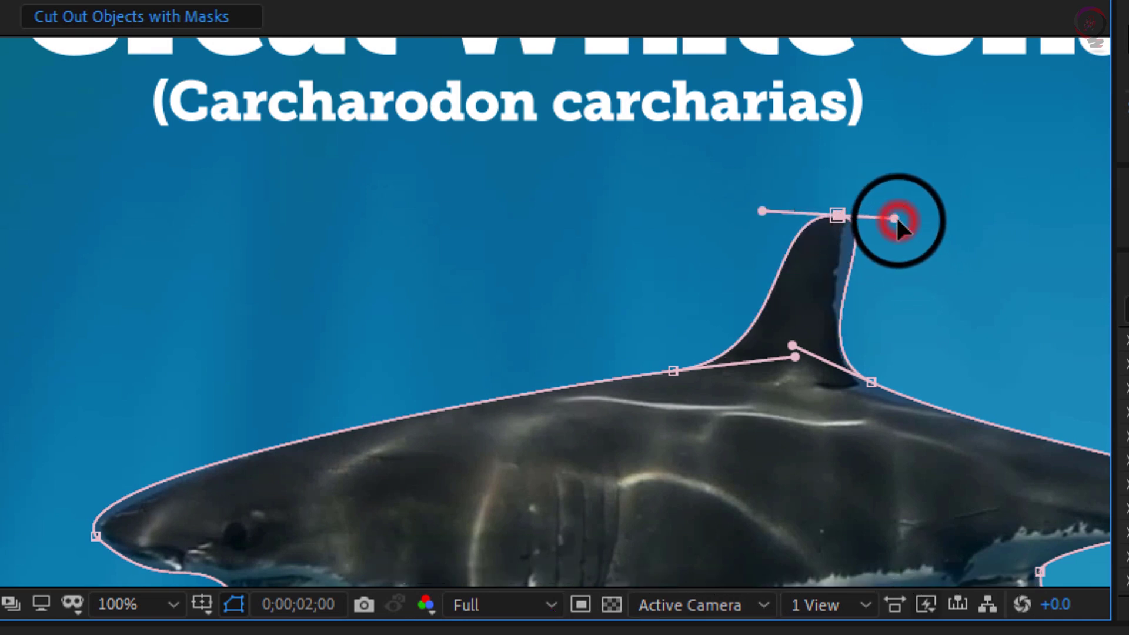
pyautogui.moveTo(895, 217)
pyautogui.mouseDown()
pyautogui.moveTo(903, 213)
pyautogui.moveTo(882, 207)
pyautogui.mouseUp()
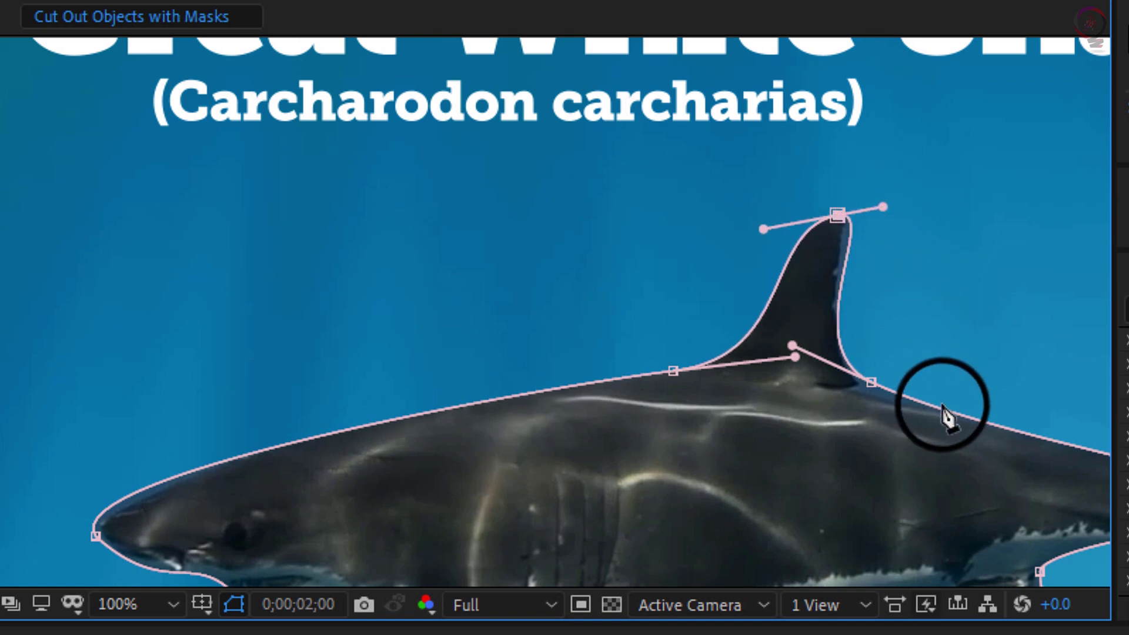
pyautogui.moveTo(870, 382); pyautogui.dragTo(874, 387)
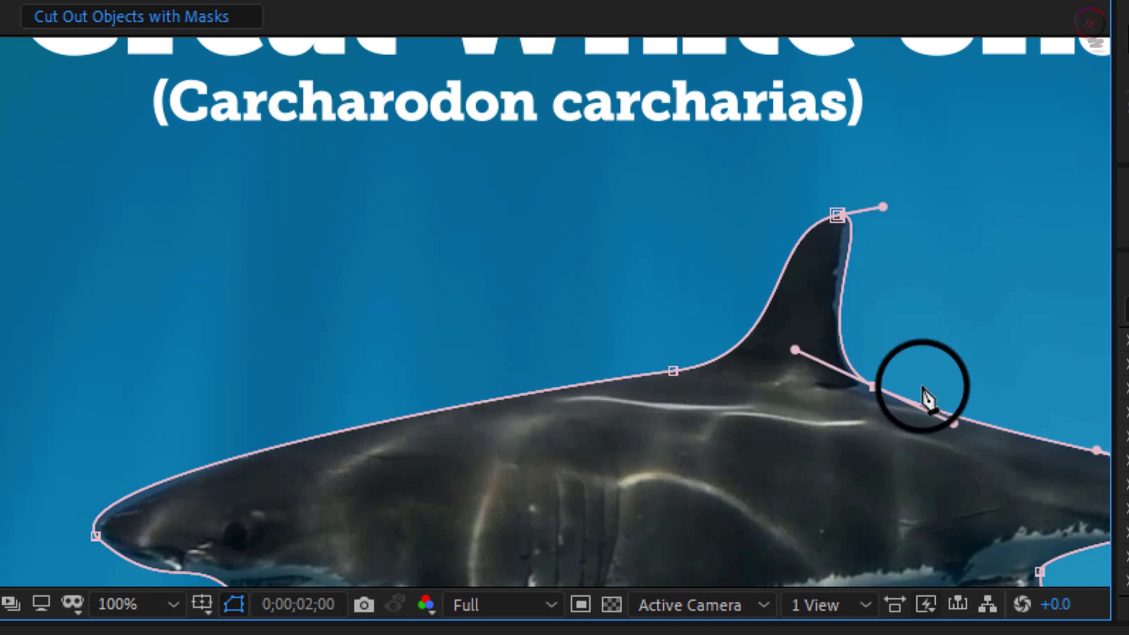
pyautogui.moveTo(888, 452); pyautogui.dragTo(517, 368)
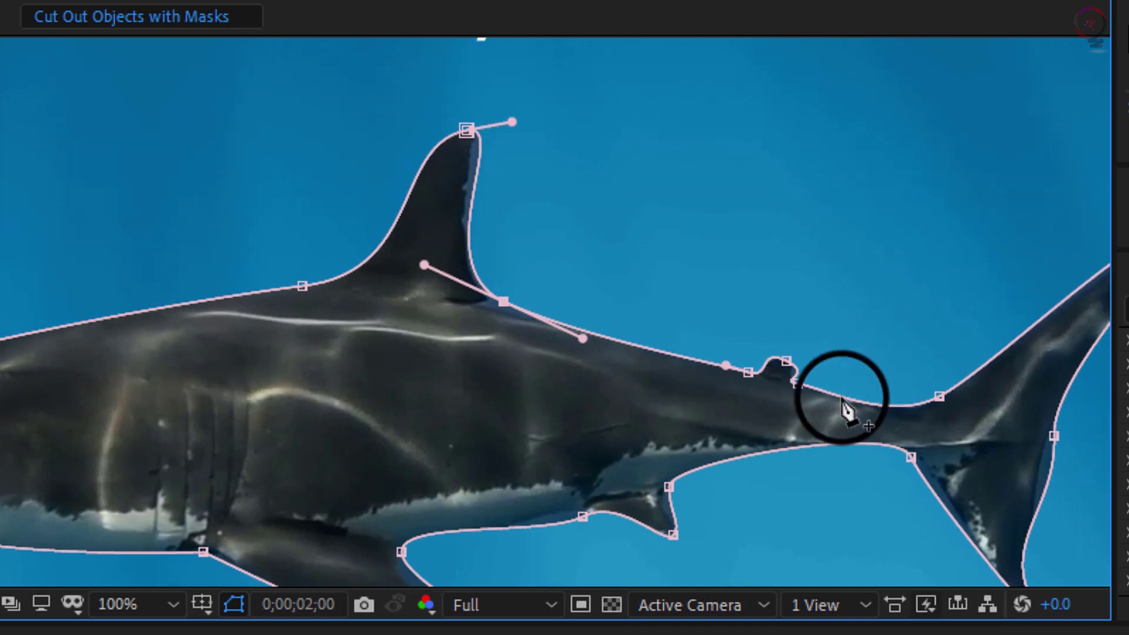
# - At 400% zoom, reshape the small rear fin's vertex and handles and bend the mask along the tail edge
pyautogui.scroll(2, 831, 395)
pyautogui.moveTo(681, 391); pyautogui.dragTo(704, 296)
pyautogui.moveTo(817, 353); pyautogui.dragTo(731, 335)
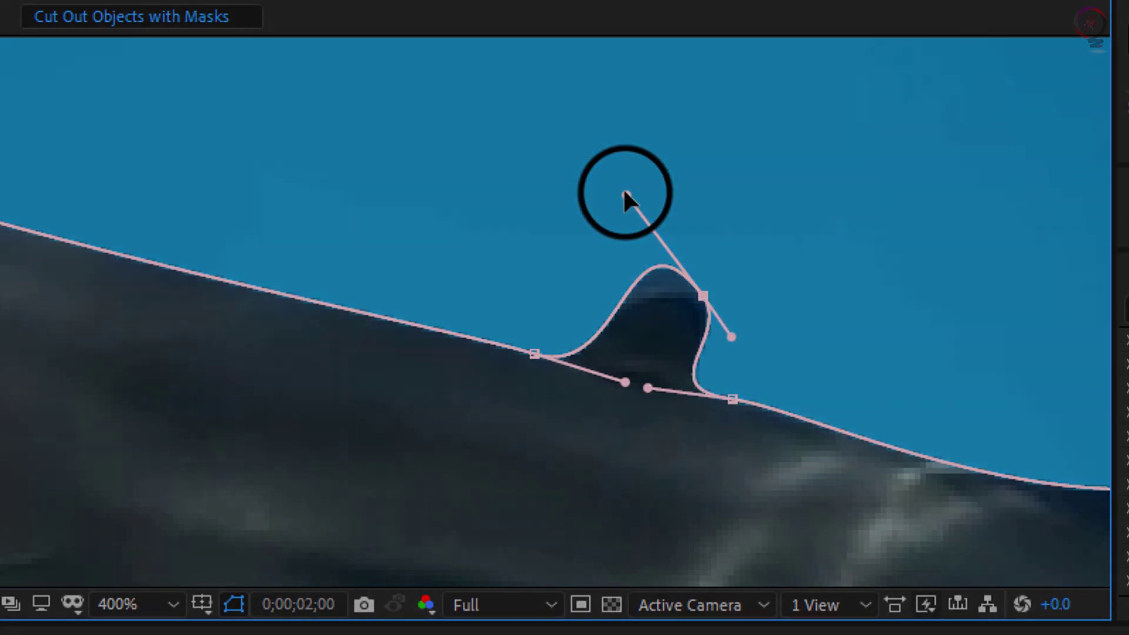
pyautogui.moveTo(624, 193); pyautogui.dragTo(563, 273)
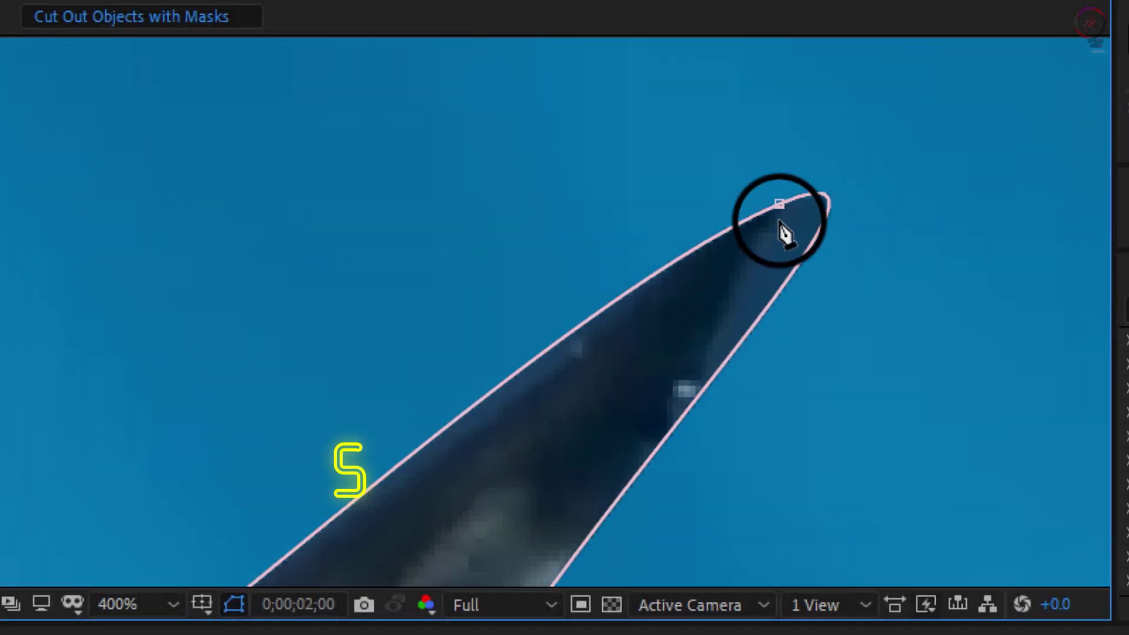
pyautogui.moveTo(779, 176); pyautogui.dragTo(391, 206)
pyautogui.click(338, 361)
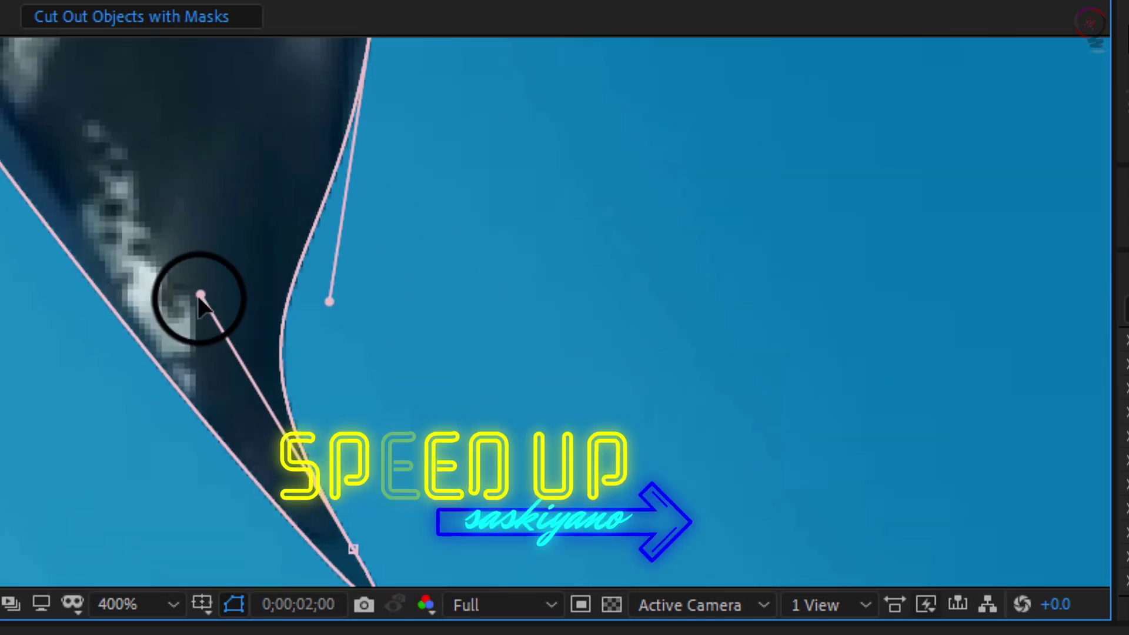
pyautogui.moveTo(196, 298); pyautogui.dragTo(221, 310)
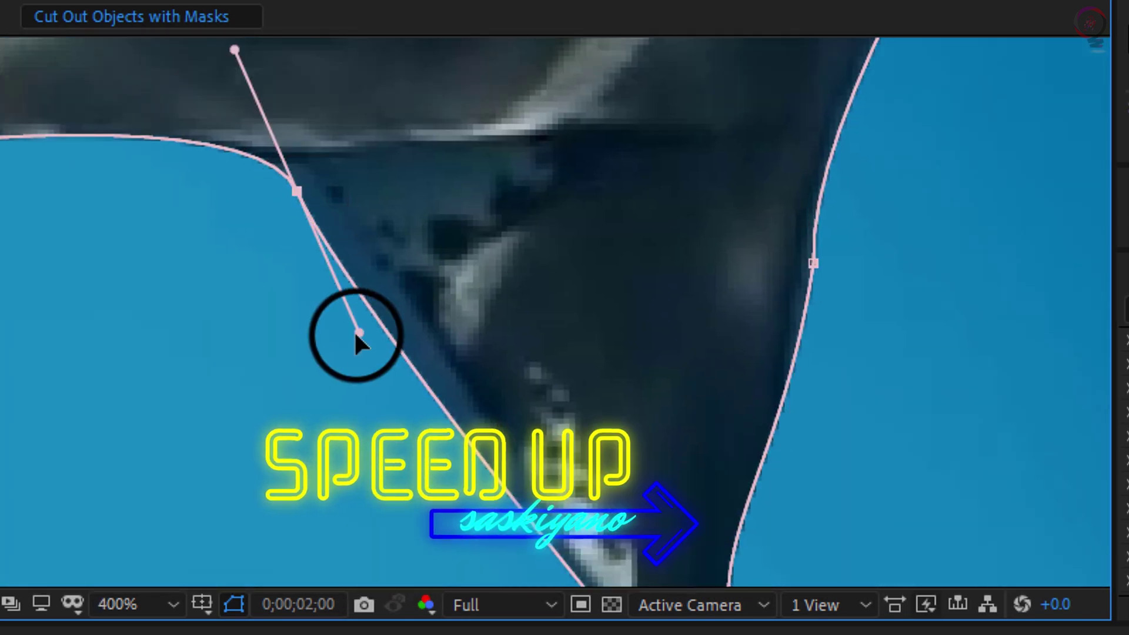
pyautogui.moveTo(359, 332); pyautogui.dragTo(398, 325)
# - Move the remaining edge vertices onto the shark's outline and adjust their curve handles
pyautogui.scroll(3, 246, 196)
pyautogui.moveTo(189, 134); pyautogui.dragTo(585, 333)
pyautogui.moveTo(491, 315); pyautogui.dragTo(239, 353)
pyautogui.moveTo(295, 416); pyautogui.dragTo(709, 344)
pyautogui.moveTo(757, 276); pyautogui.dragTo(635, 277)
pyautogui.moveTo(789, 189); pyautogui.dragTo(748, 210)
pyautogui.moveTo(466, 308); pyautogui.dragTo(471, 328)
pyautogui.moveTo(386, 379); pyautogui.dragTo(600, 396)
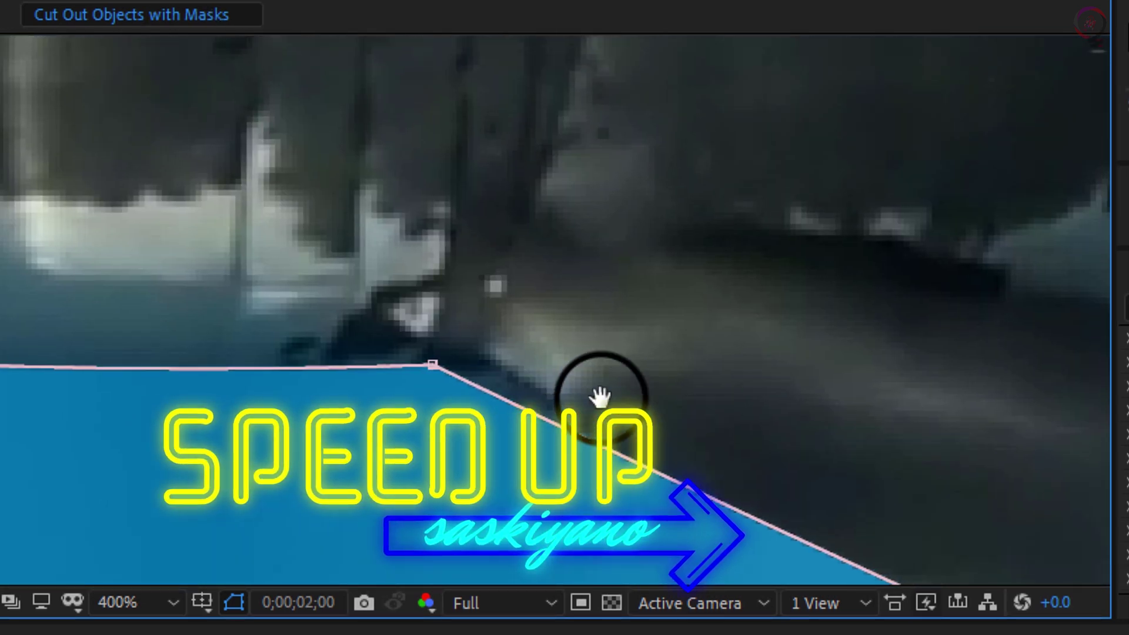
# - Fit the viewer, select the Shark layer, and drag it to Position 756.0, 570.0 above the facts
pyautogui.click(169, 603)
pyautogui.click(130, 375)
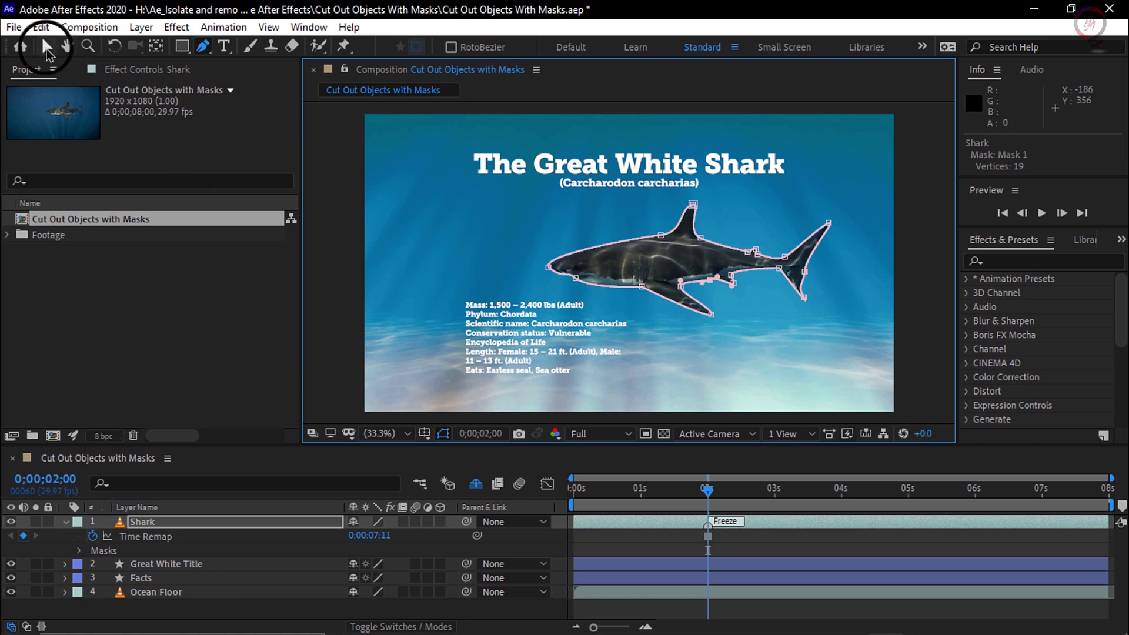
pyautogui.click(46, 47)
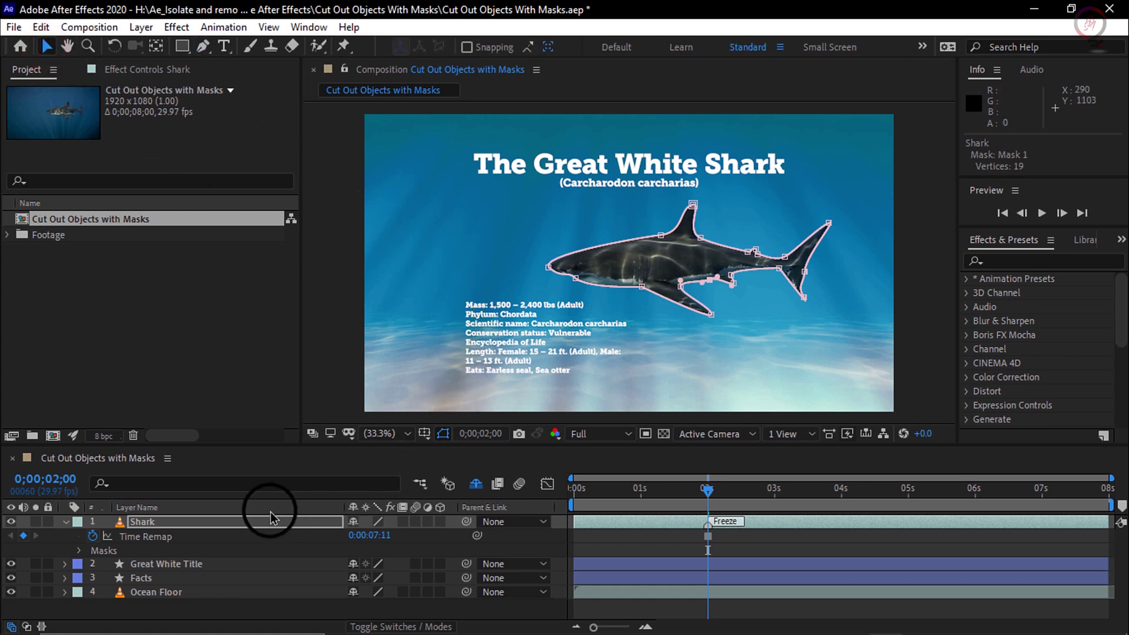
pyautogui.click(194, 524)
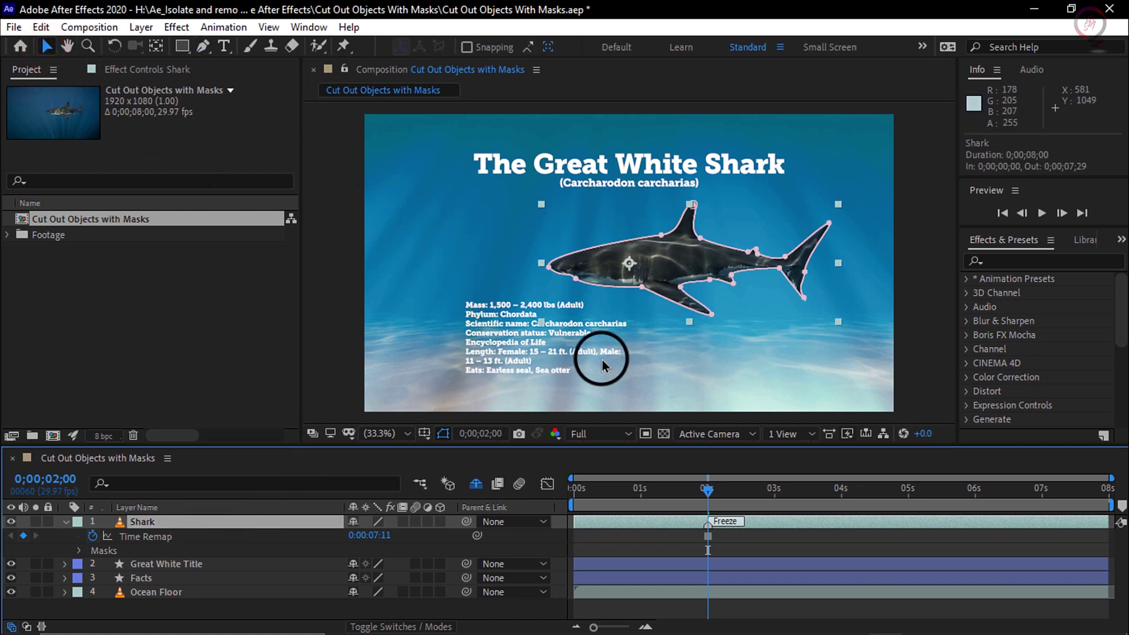
pyautogui.press(',')
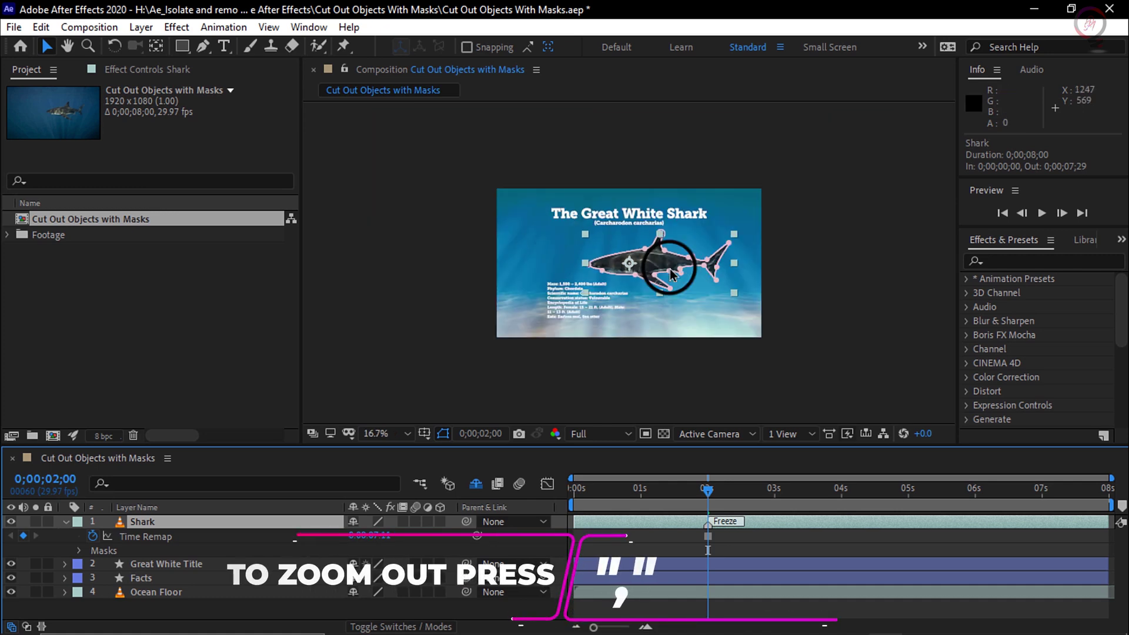
pyautogui.press('.')
pyautogui.moveTo(671, 265); pyautogui.dragTo(615, 271)
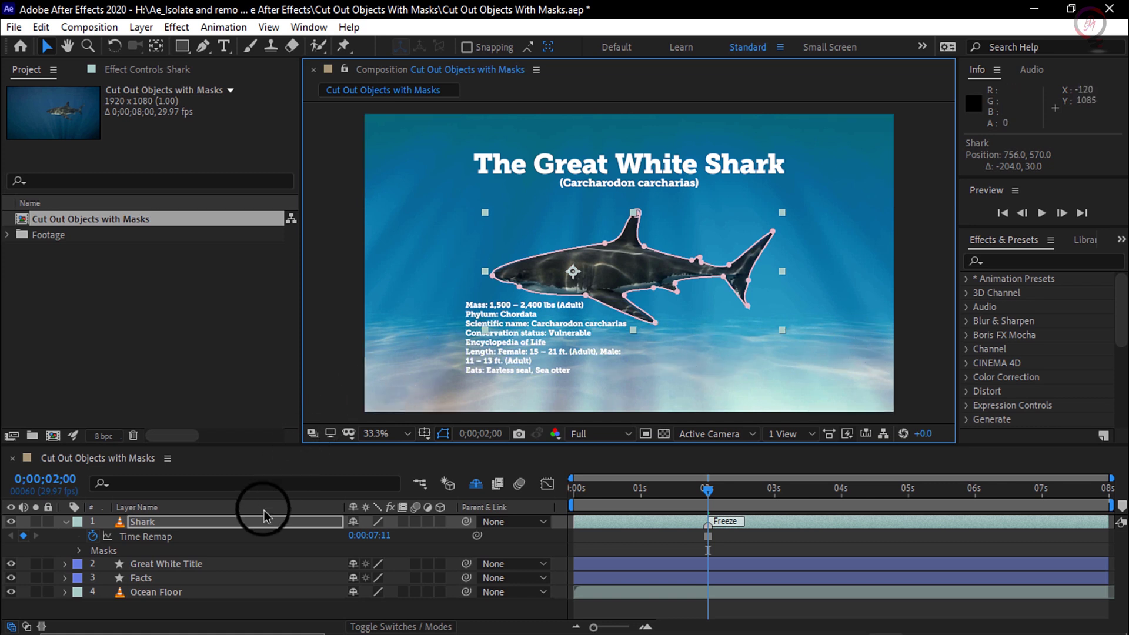
# - Collapse and deselect the Shark layer, then preview the frozen cut-out shark over the facts text
pyautogui.click(66, 523)
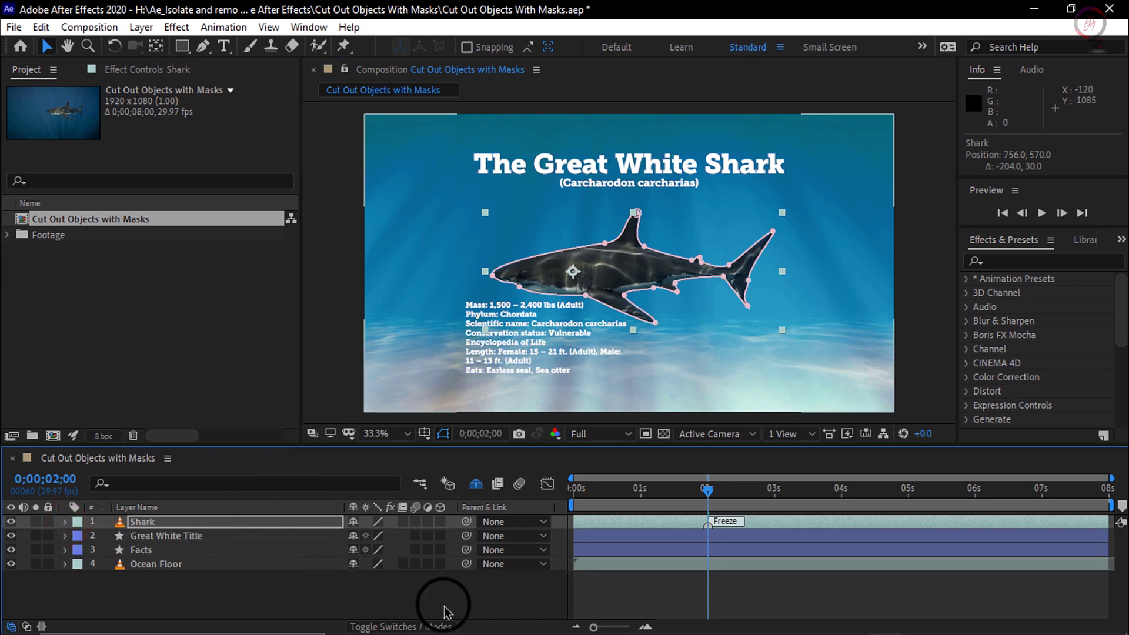
pyautogui.click(410, 607)
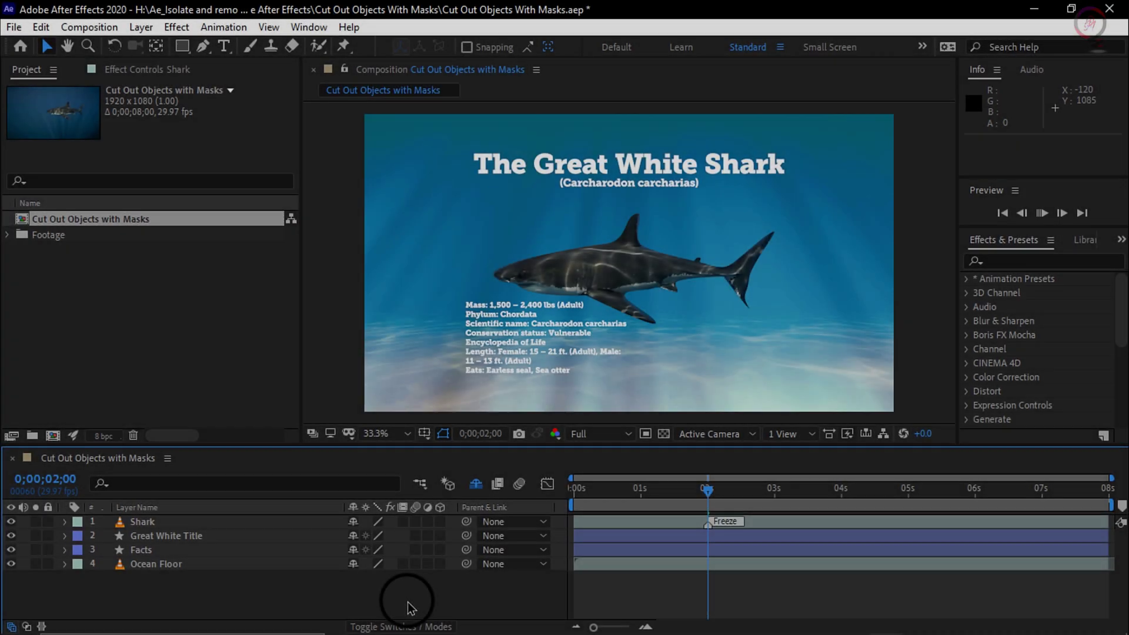
pyautogui.press('space')
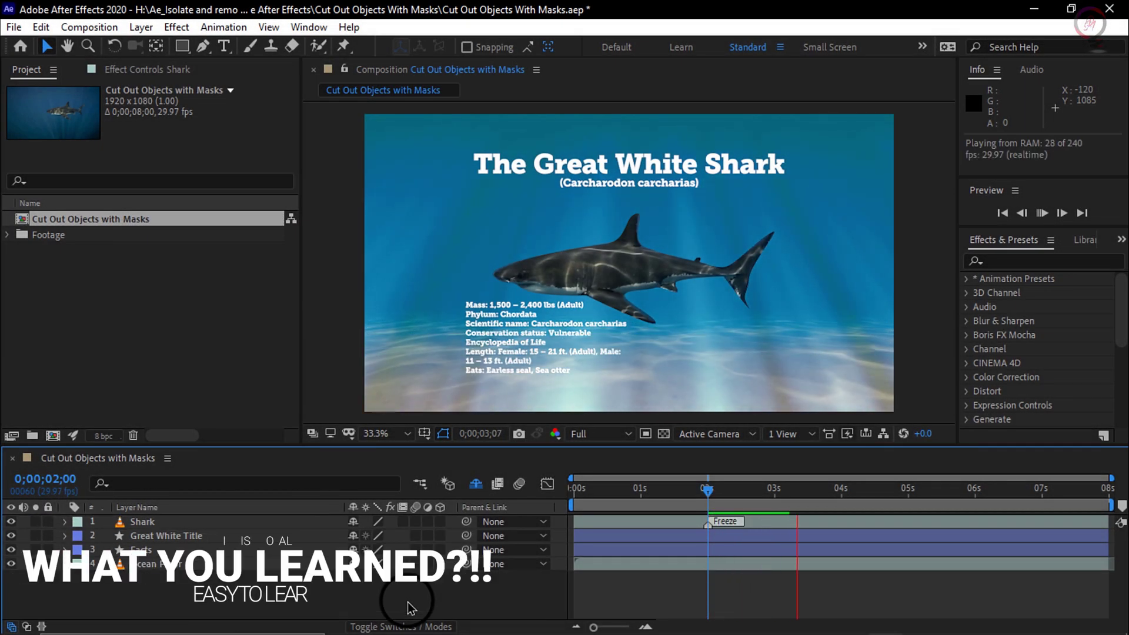